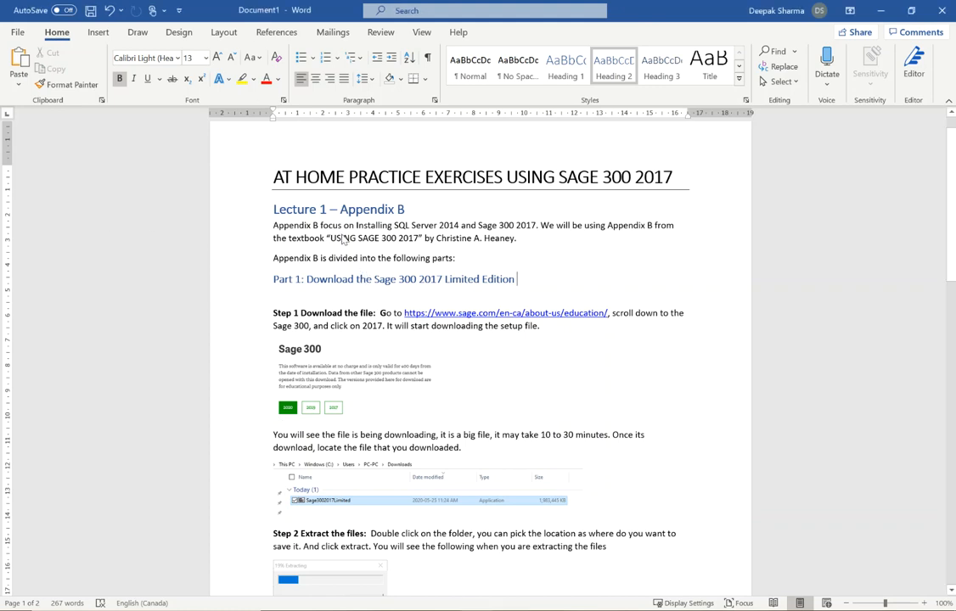
# Review the Lecture 1 – Appendix B instructions in the document, from the Part 1 download and extraction steps to Part 2.
pyautogui.scroll(-1, 342, 231)
pyautogui.scroll(-2, 333, 246)
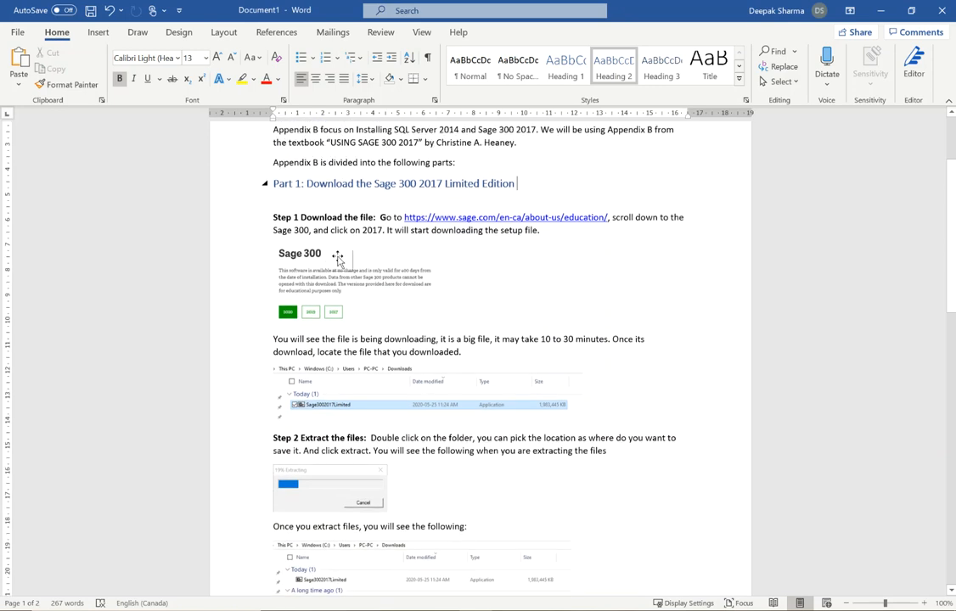
pyautogui.scroll(3, 338, 256)
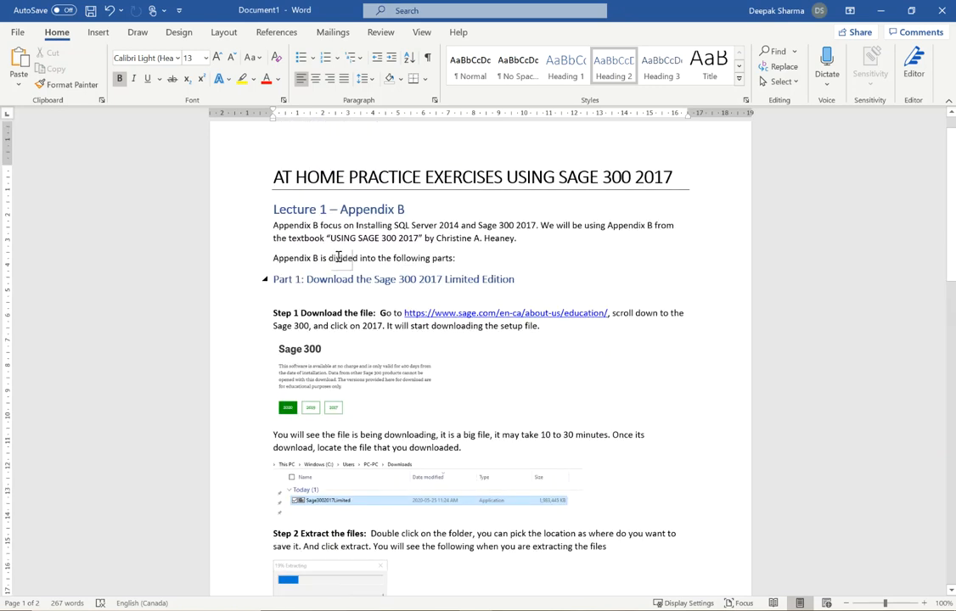
pyautogui.scroll(-1, 315, 314)
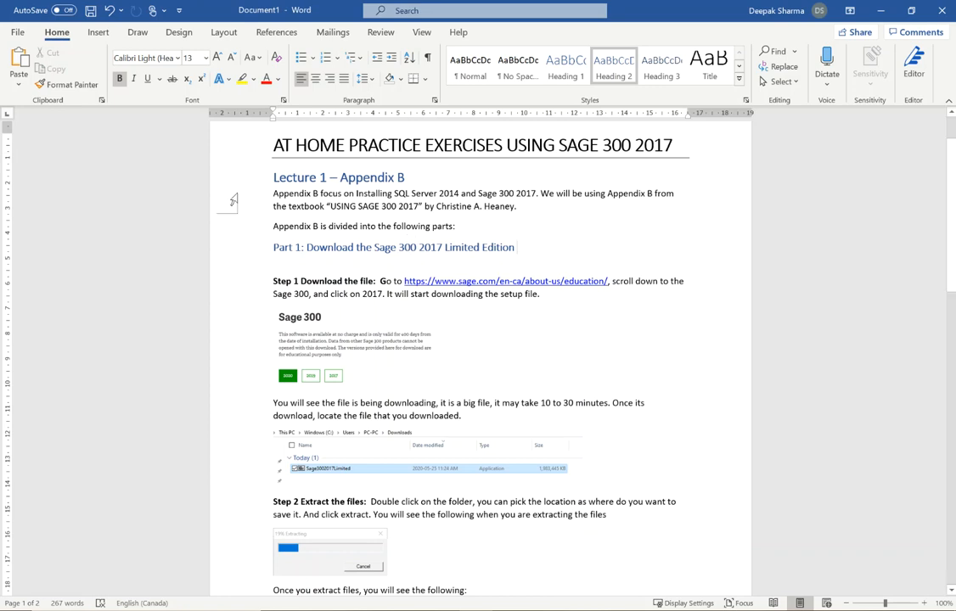
pyautogui.click(436, 264)
pyautogui.scroll(-5, 273, 302)
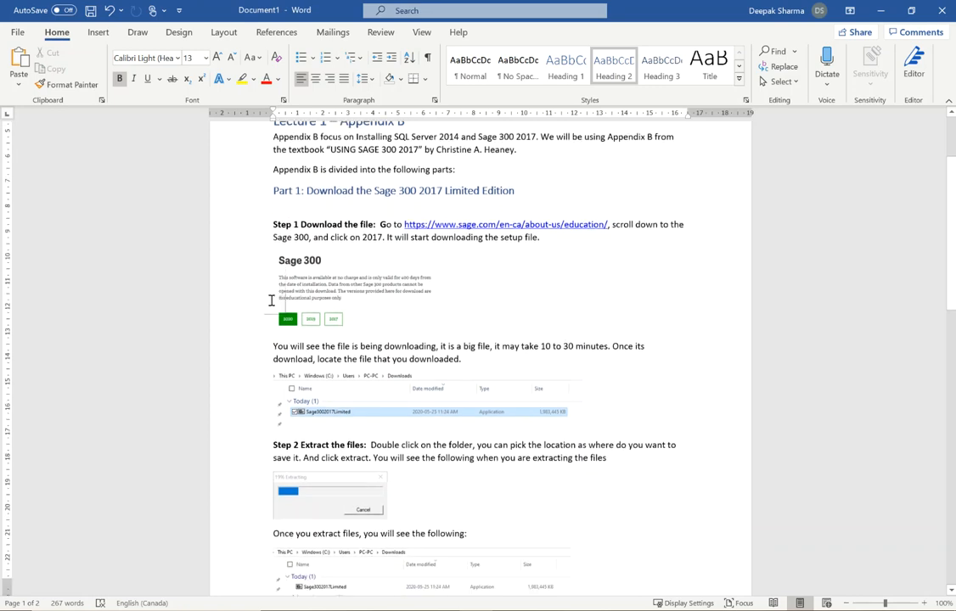
pyautogui.scroll(-3, 289, 386)
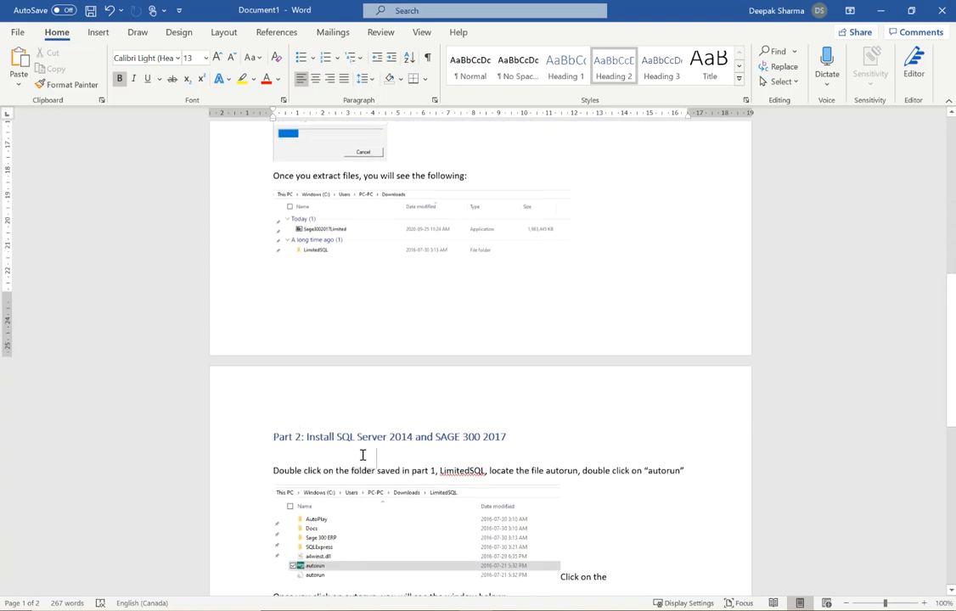
pyautogui.scroll(4, 357, 450)
pyautogui.scroll(2, 330, 407)
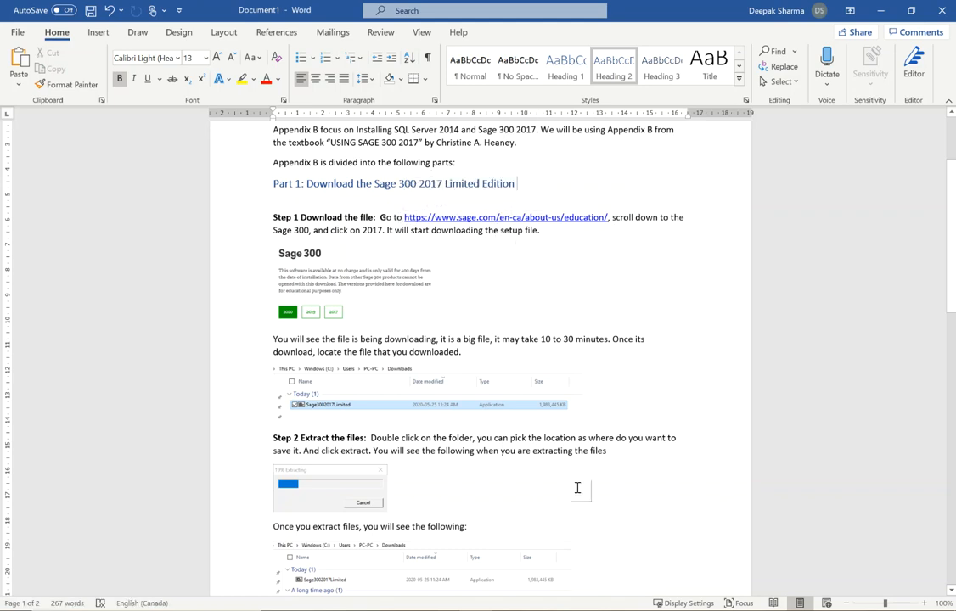
# Switch to the Chrome window and locate the Sage 300 download options on the Sage education page for students.
pyautogui.click(522, 609)
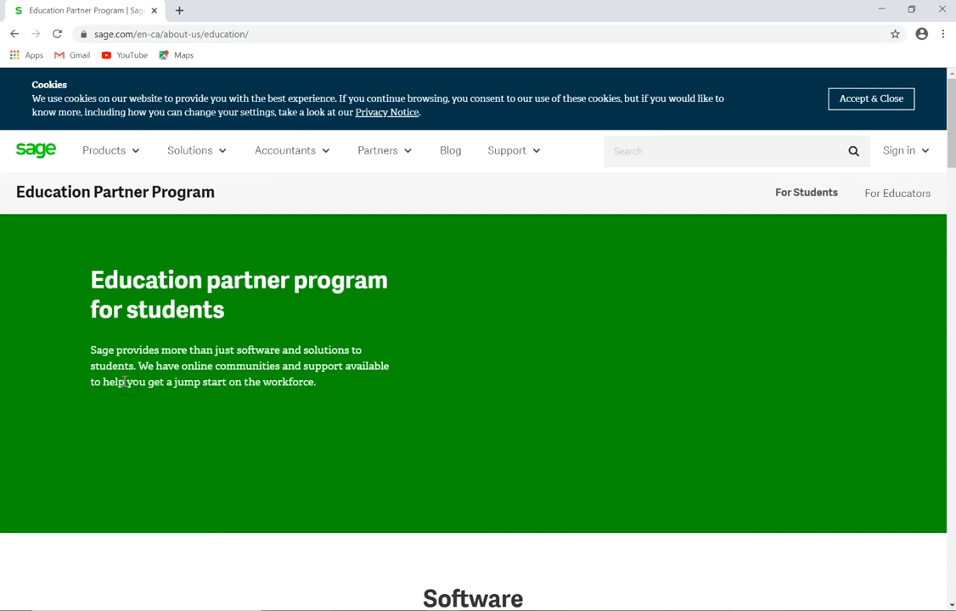
pyautogui.scroll(-6, 335, 252)
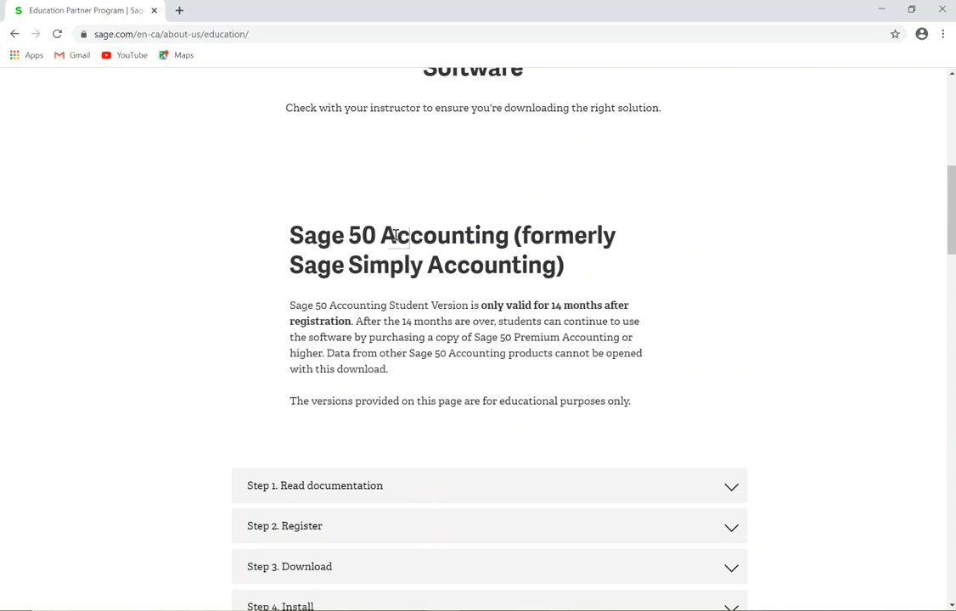
pyautogui.scroll(-6, 395, 235)
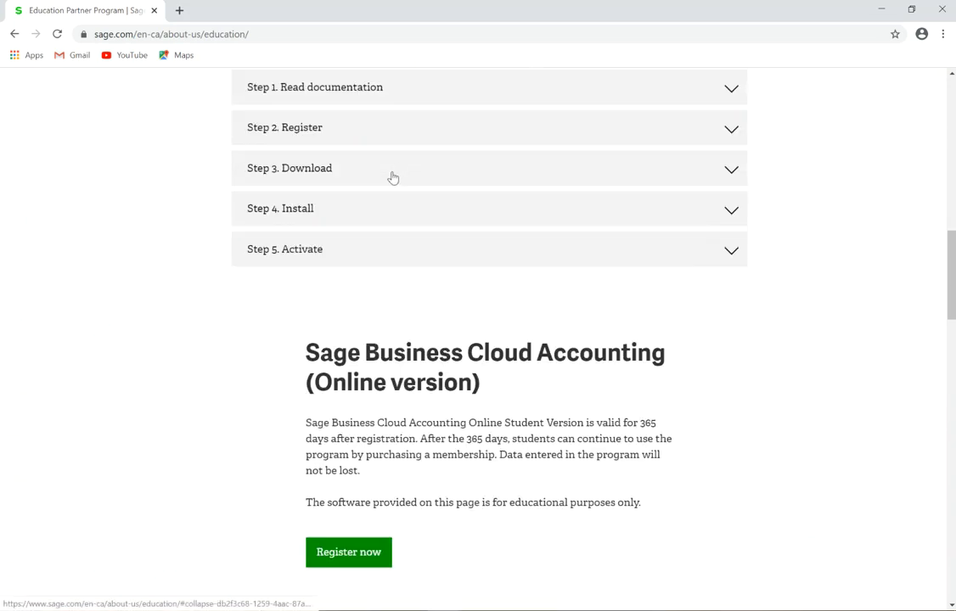
pyautogui.scroll(-2, 407, 170)
pyautogui.scroll(-5, 420, 161)
pyautogui.scroll(1, 416, 168)
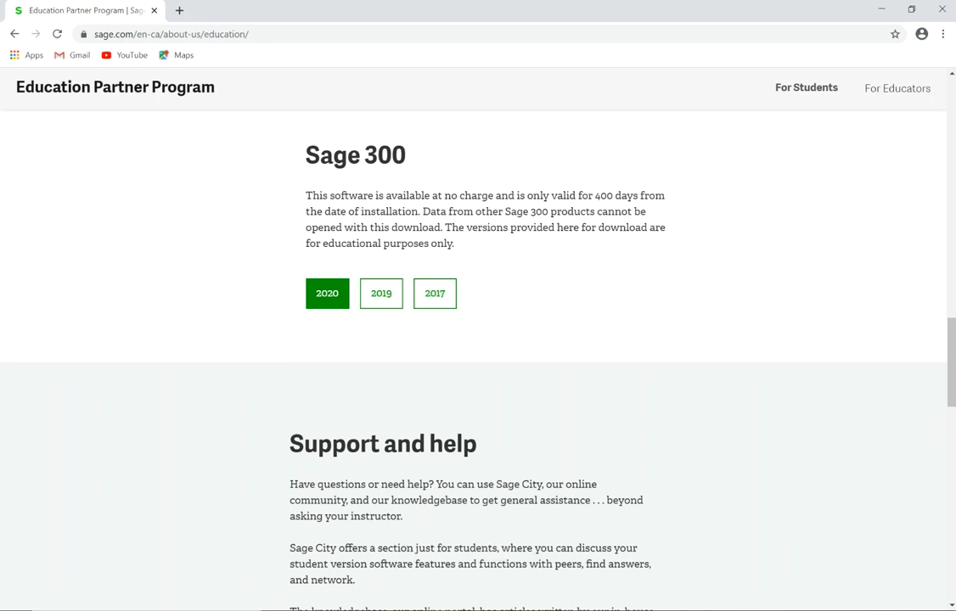
# Recheck the download instructions in Word, switch to the Downloads folder and select the Sage3002017Limited application.
pyautogui.hotkey('alt', 'Tab')
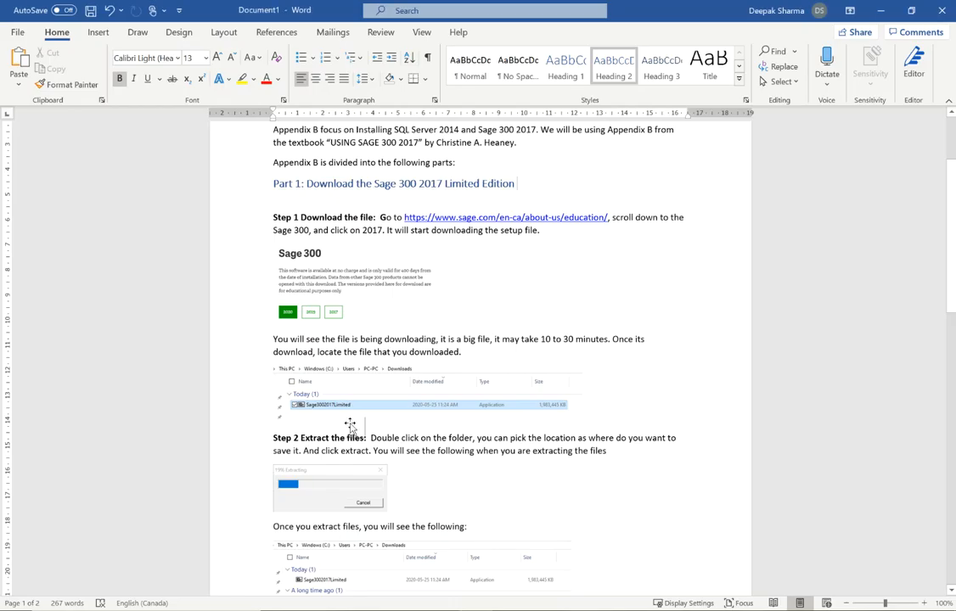
pyautogui.scroll(1, 337, 380)
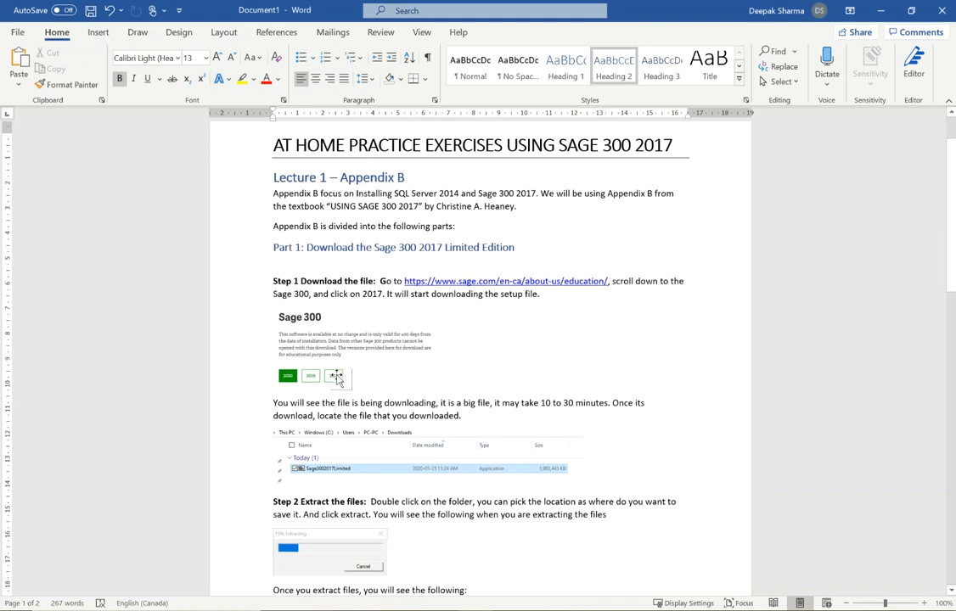
pyautogui.scroll(-1, 340, 399)
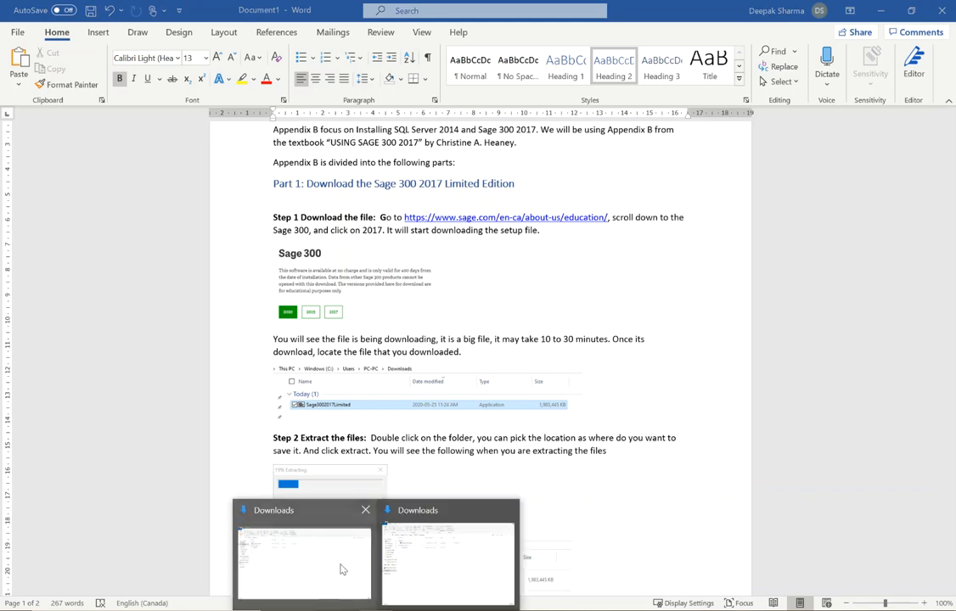
pyautogui.moveTo(335, 565)
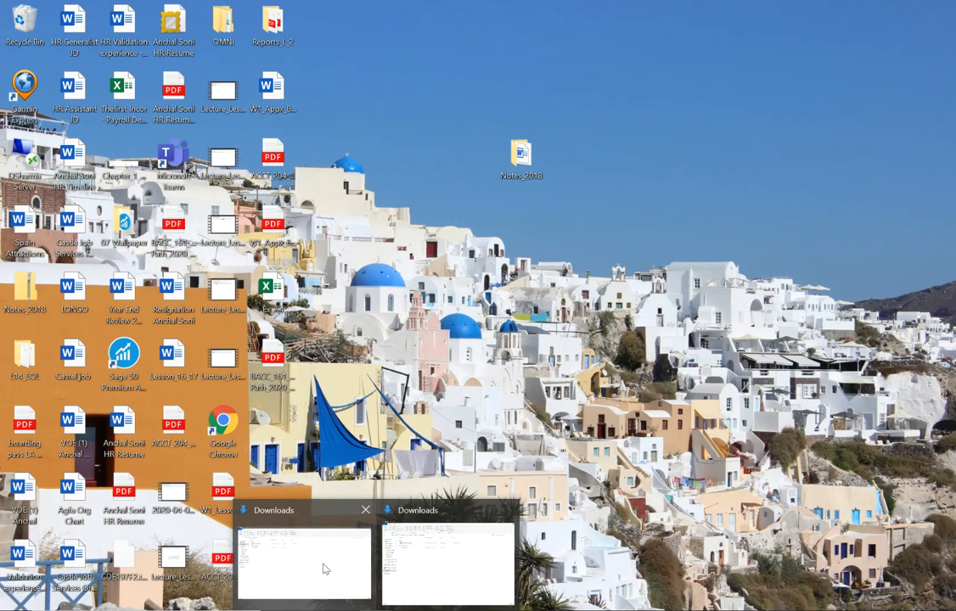
pyautogui.click(328, 564)
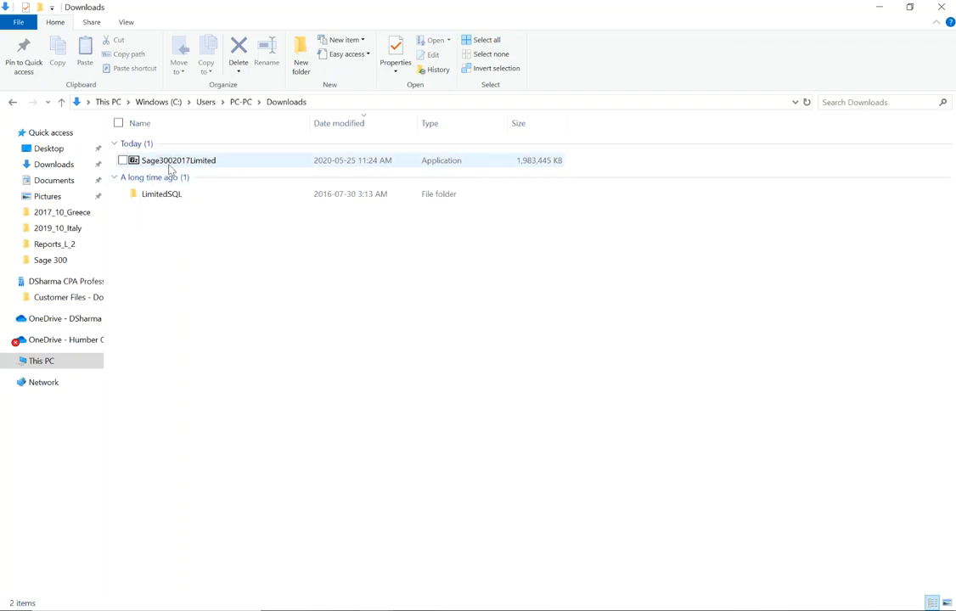
pyautogui.moveTo(170, 168)
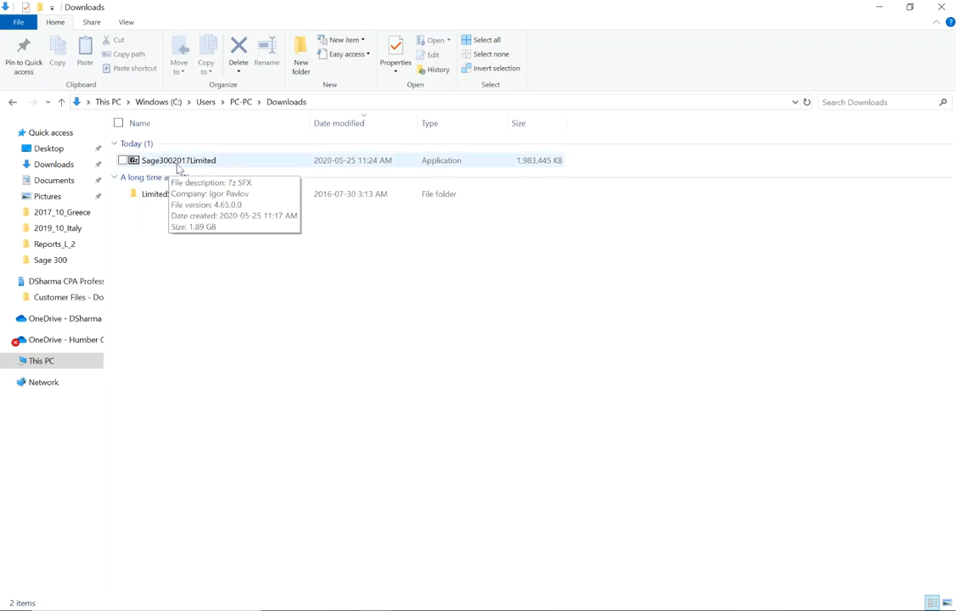
pyautogui.click(178, 167)
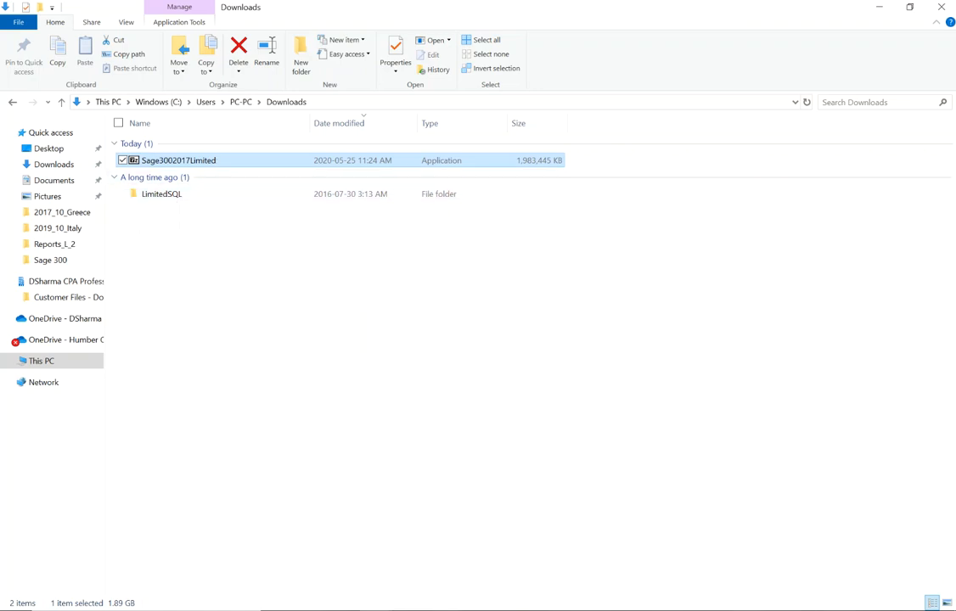
# Check the Step 2 extraction instructions in Word, return to the Downloads folder and open the extracted LimitedSQL folder.
pyautogui.click(369, 609)
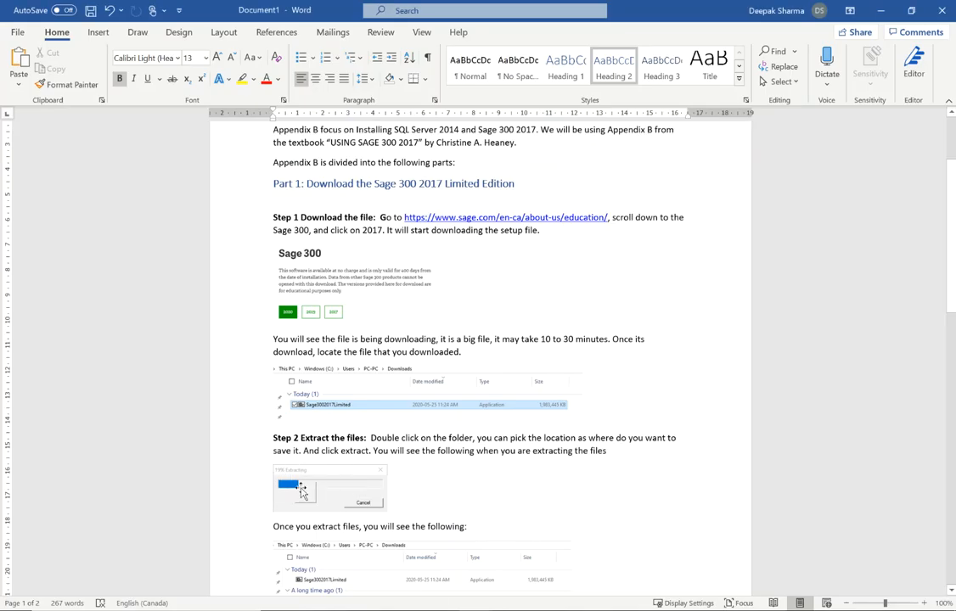
pyautogui.scroll(-1, 293, 476)
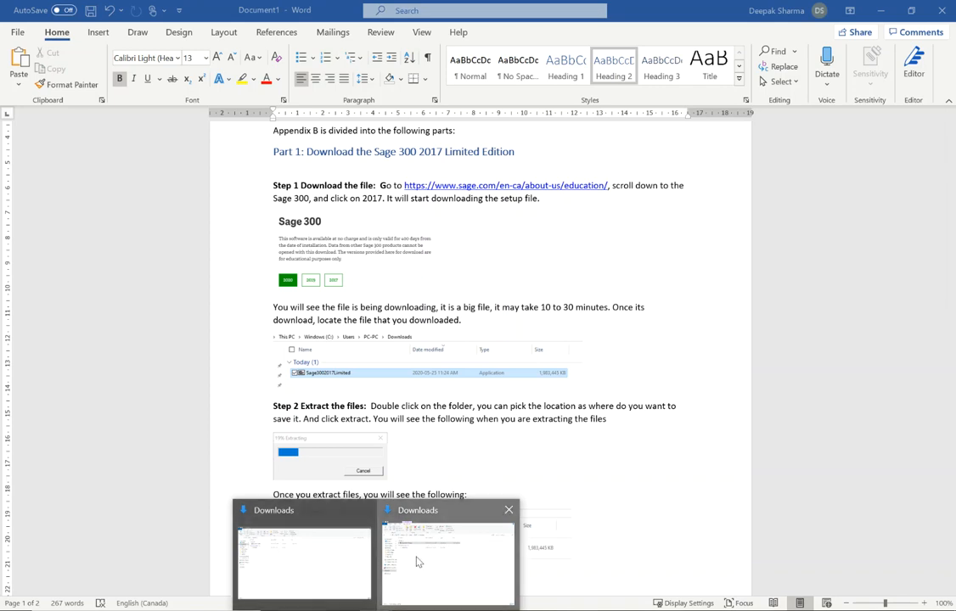
pyautogui.click(374, 495)
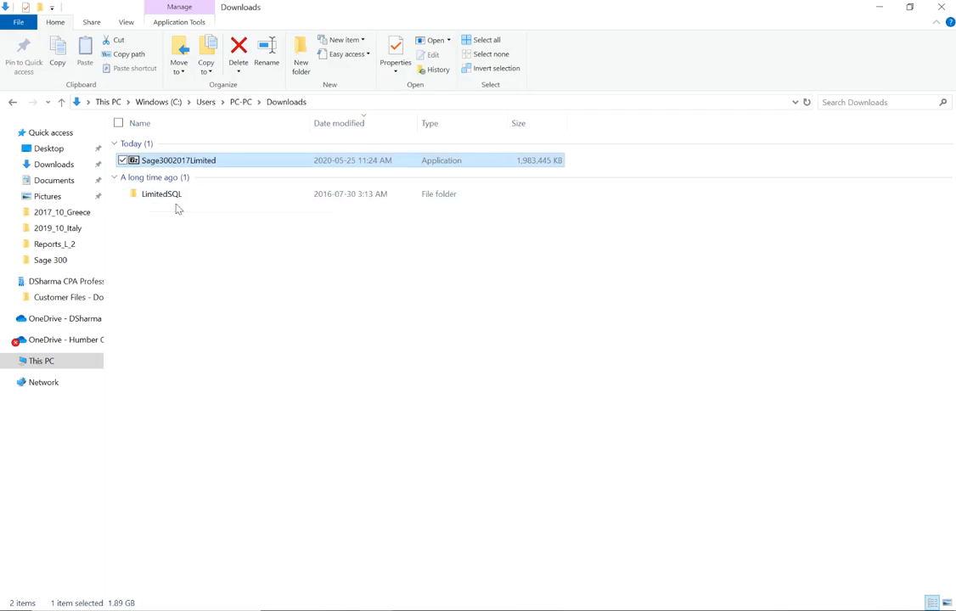
pyautogui.moveTo(178, 202)
pyautogui.doubleClick(161, 201)
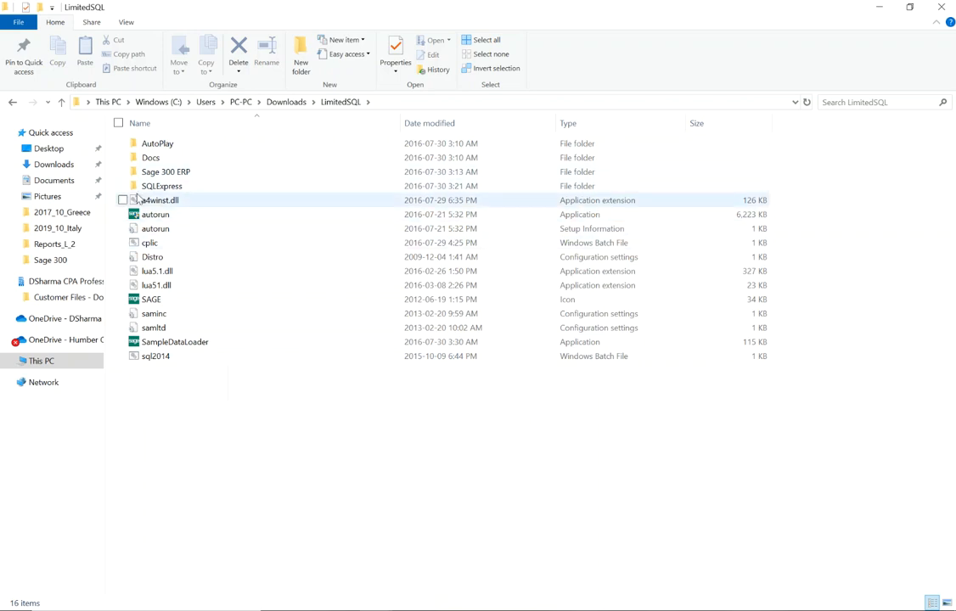
# Launch the autorun application to view the Sage 300 installer, cancelling the Sage 300 2017 setup wizard and exiting the installer.
pyautogui.doubleClick(175, 219)
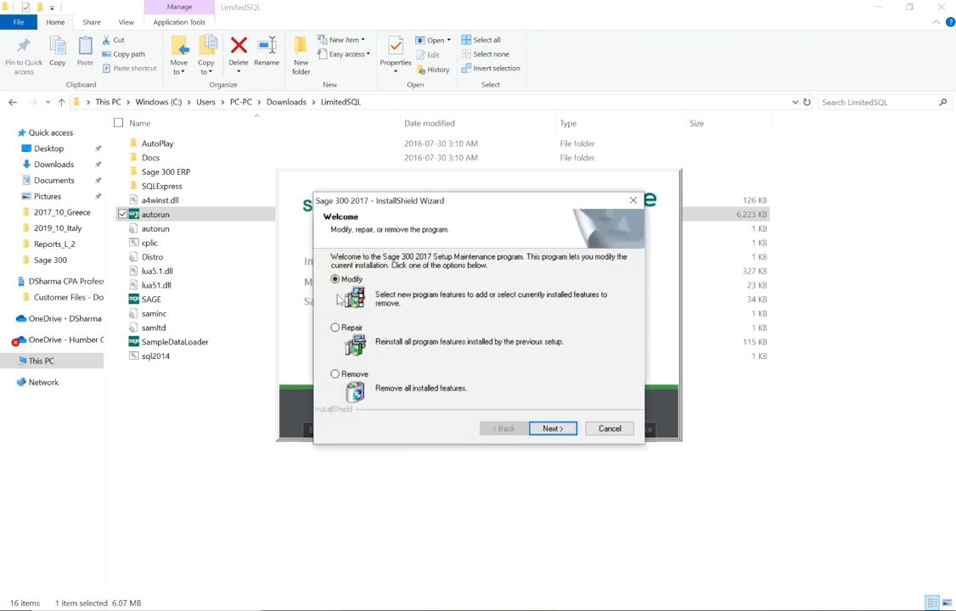
pyautogui.click(609, 429)
pyautogui.click(497, 359)
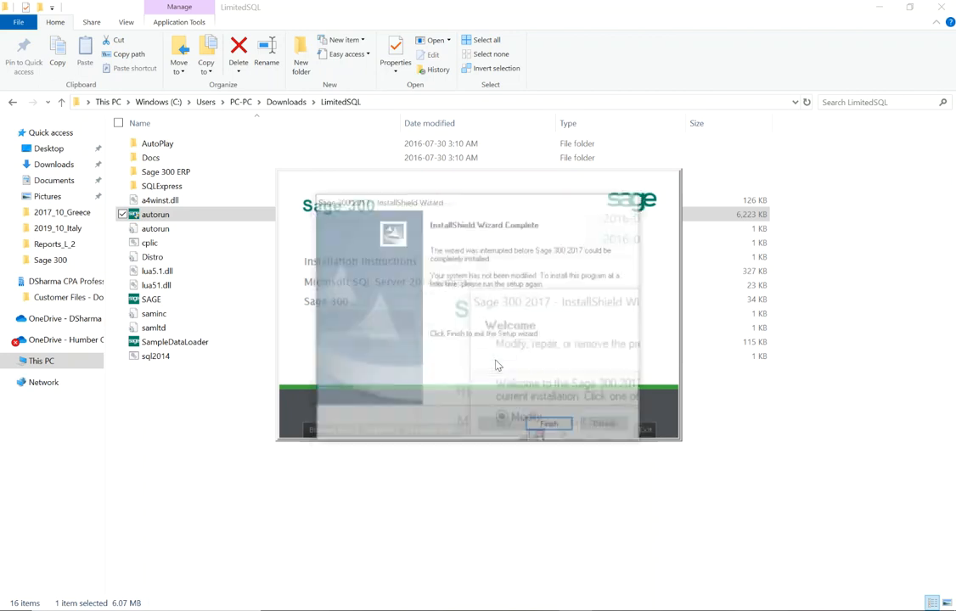
pyautogui.click(557, 427)
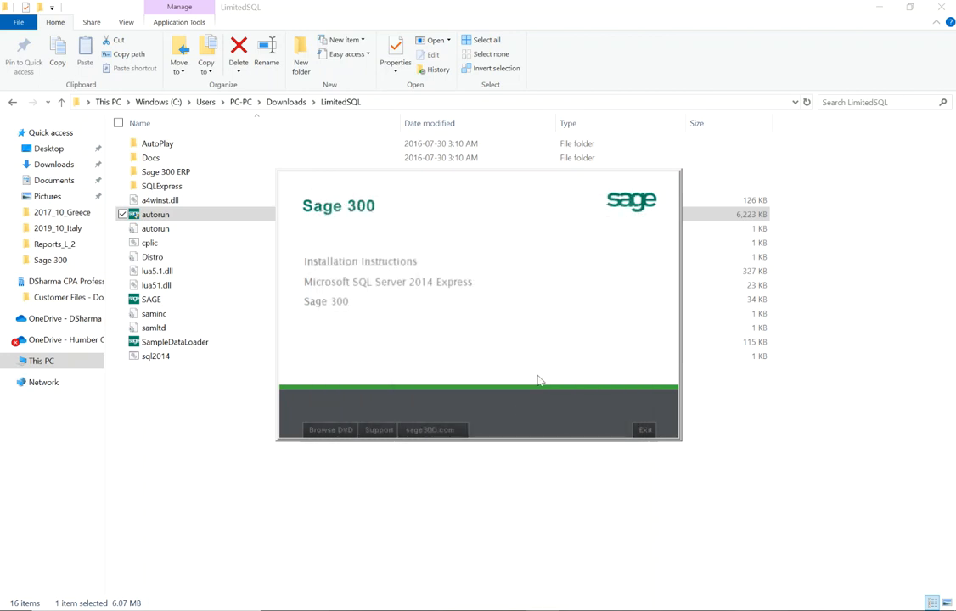
pyautogui.click(334, 307)
pyautogui.click(649, 430)
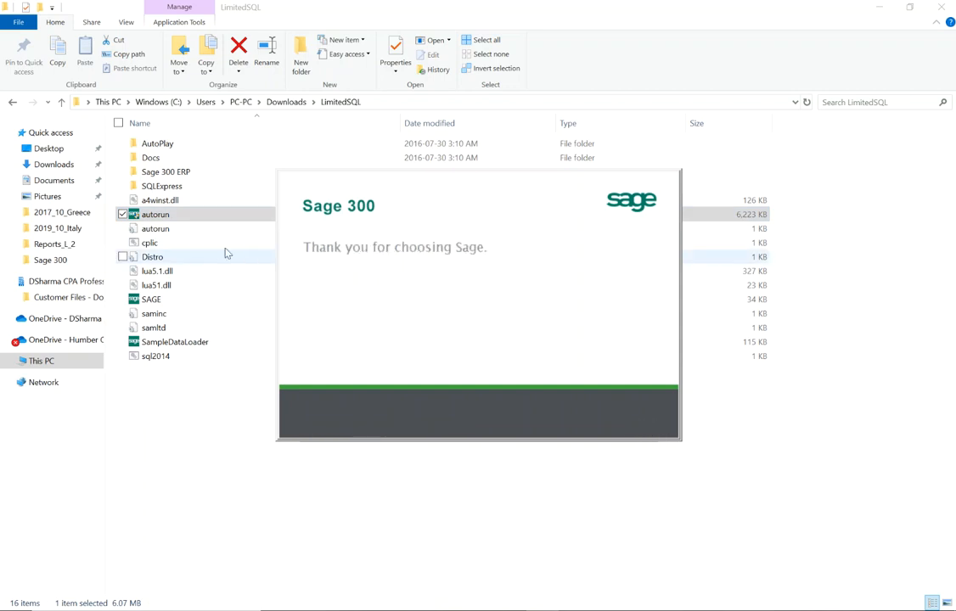
# Look through the SQLExpress and Sage 300 ERP folders inside LimitedSQL for their setup files and close the folder window.
pyautogui.doubleClick(151, 187)
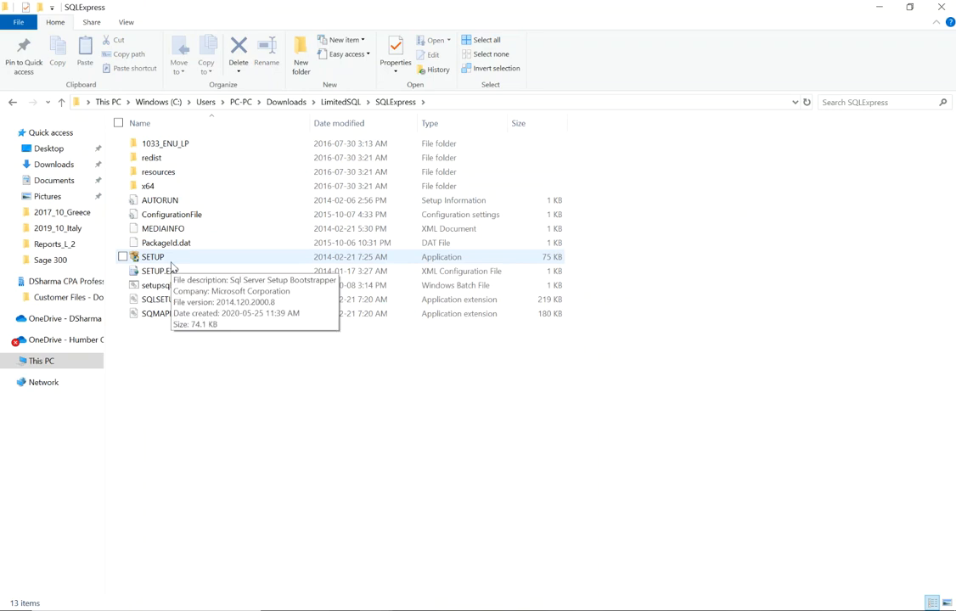
pyautogui.click(341, 102)
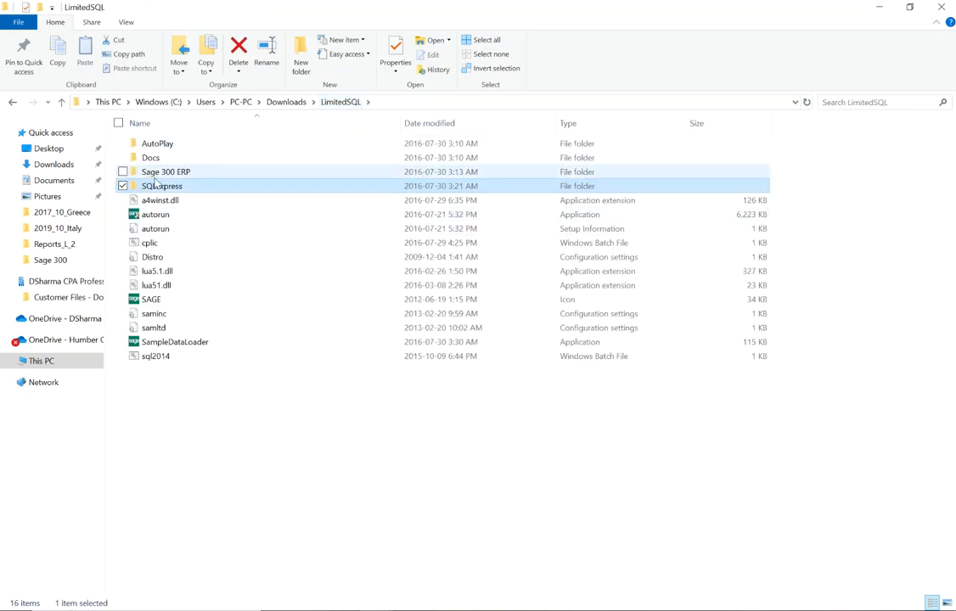
pyautogui.doubleClick(159, 174)
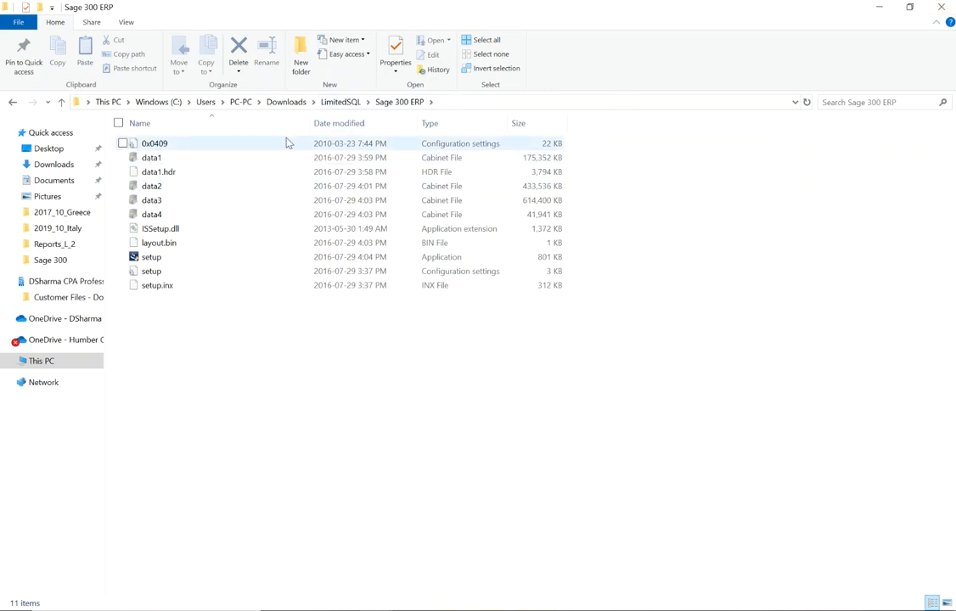
pyautogui.click(941, 6)
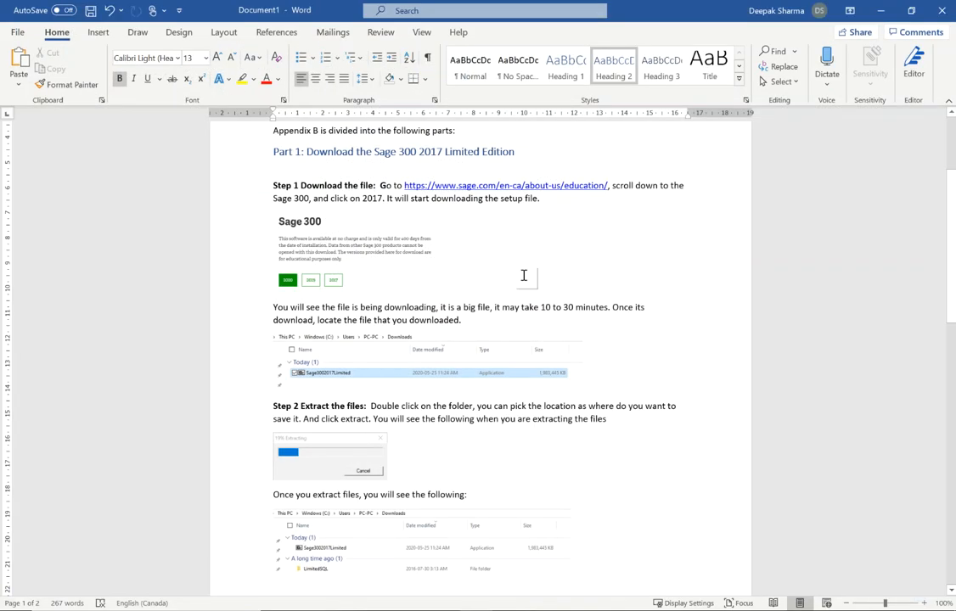
# Read the Part 2 installation instructions and the Part 3 instructions on running the programs as Administrator in the document.
pyautogui.scroll(-1, 270, 201)
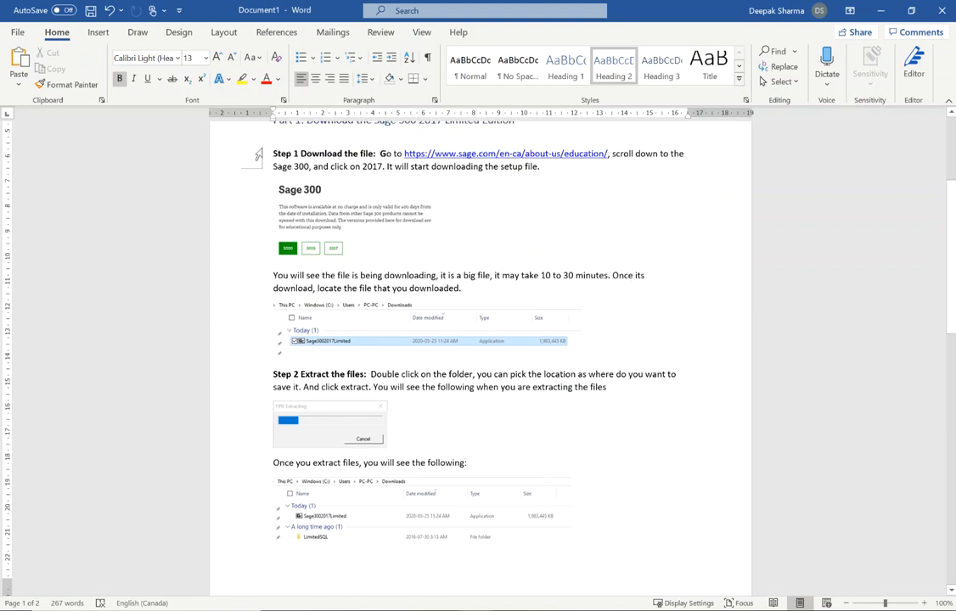
pyautogui.scroll(-6, 292, 481)
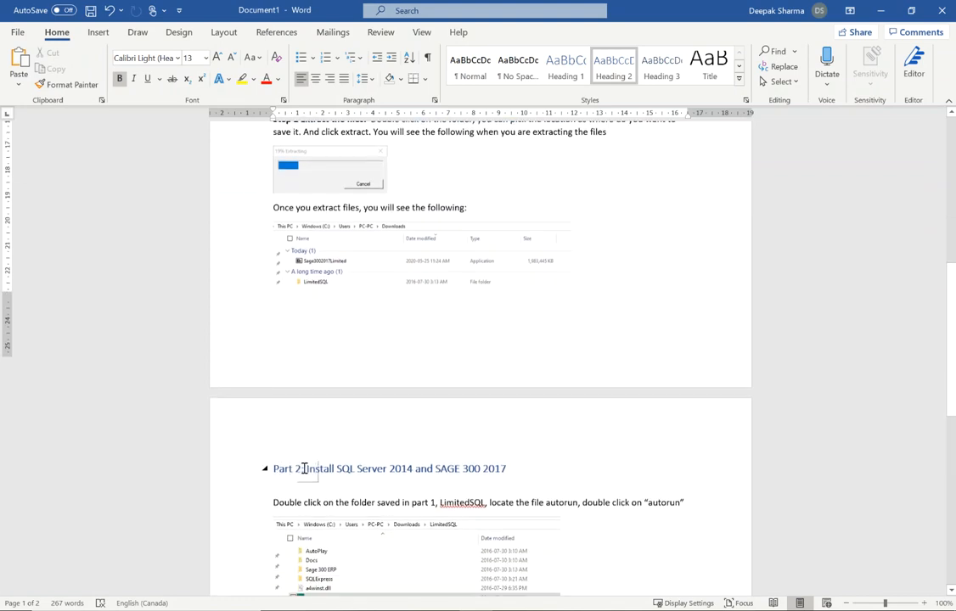
pyautogui.scroll(-3, 373, 420)
pyautogui.scroll(-9, 466, 404)
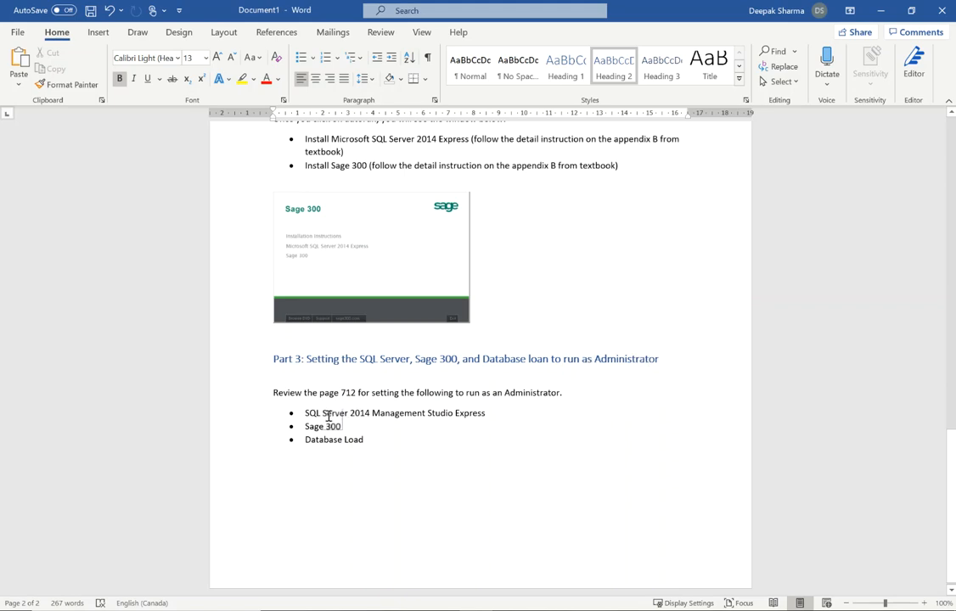
pyautogui.click(458, 359)
pyautogui.write(',')
# Search Windows for "sql" and open the file location of SQL Server 2014 Management Studio.
pyautogui.click(17, 610)
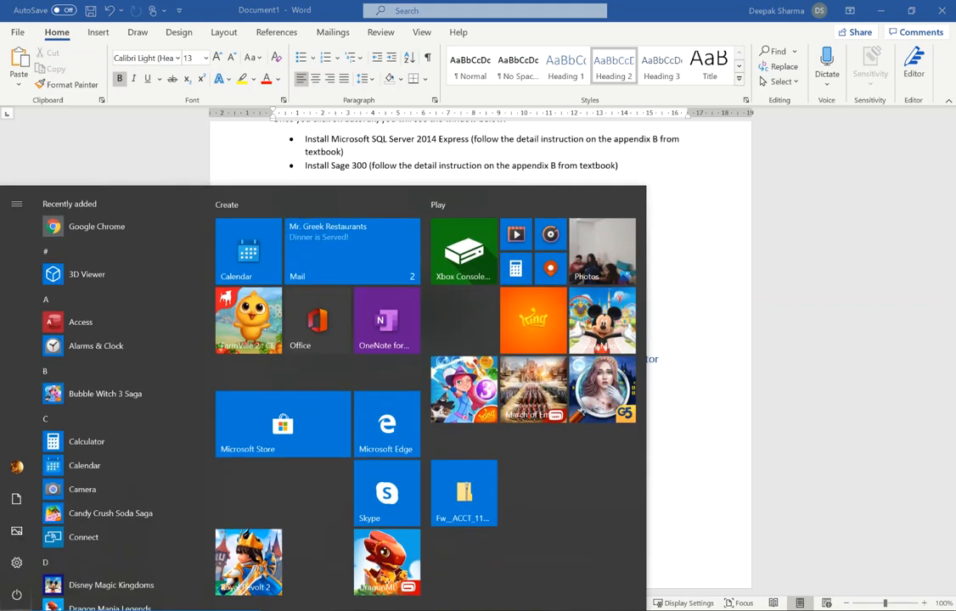
pyautogui.write('sql')
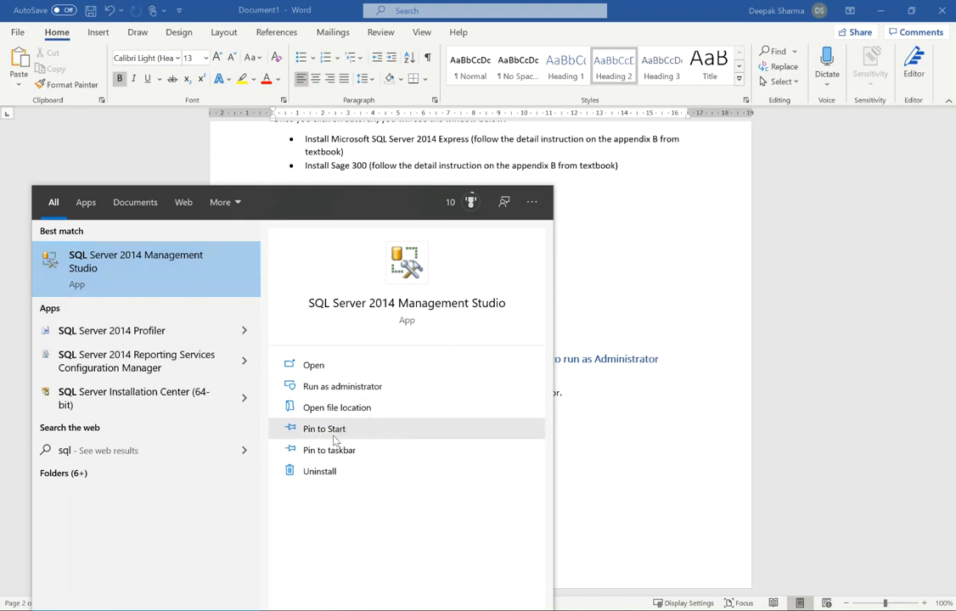
pyautogui.click(337, 408)
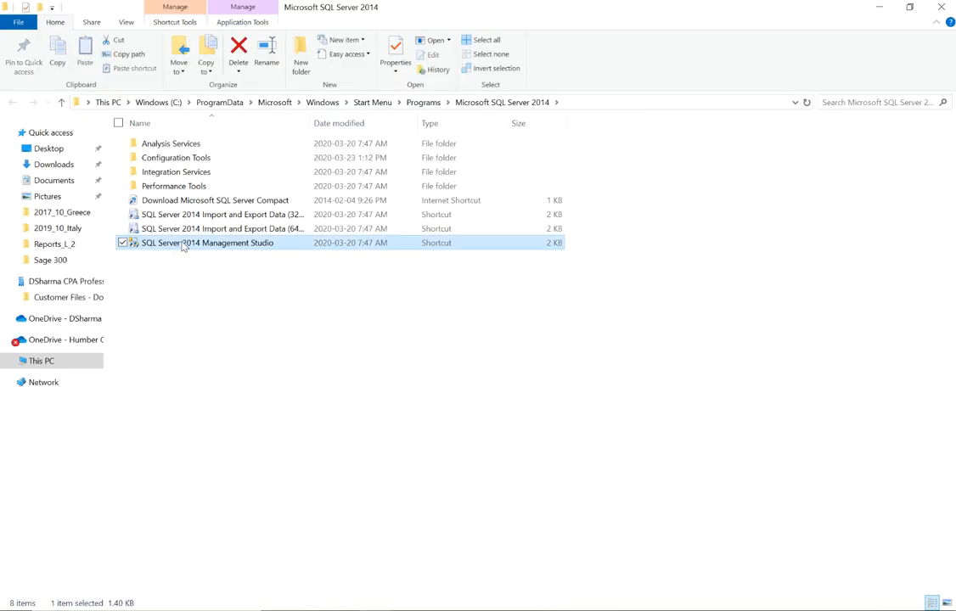
# Check the run-as-administrator compatibility setting of the SQL Server 2014 Management Studio shortcut, discarding any changes and closing its folder window.
pyautogui.rightClick(234, 244)
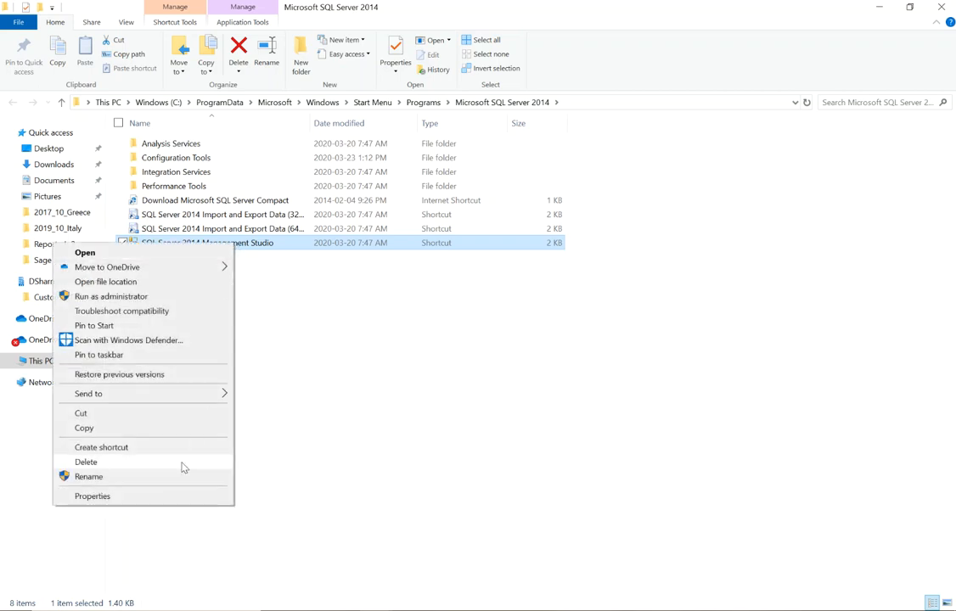
pyautogui.click(160, 497)
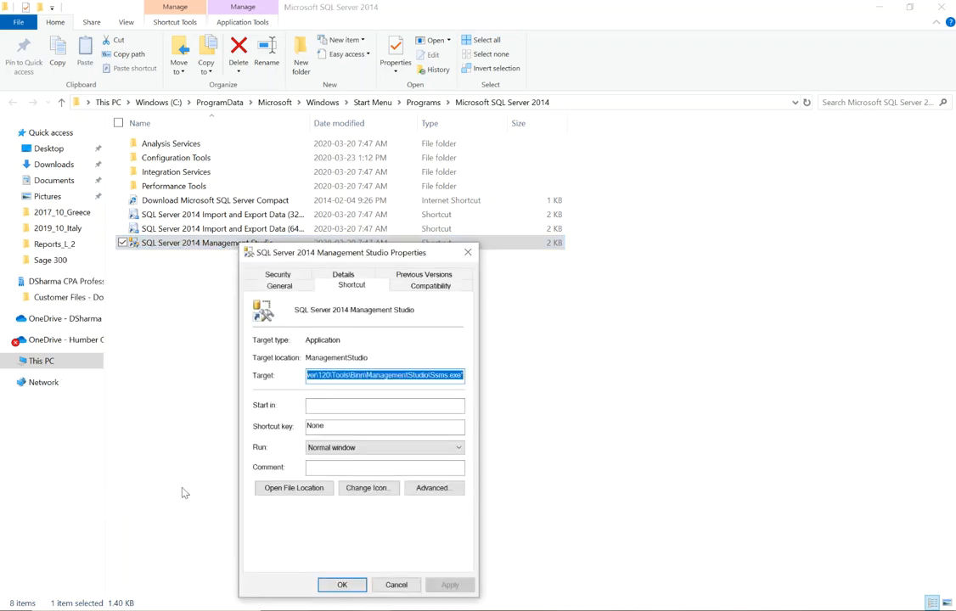
pyautogui.click(434, 287)
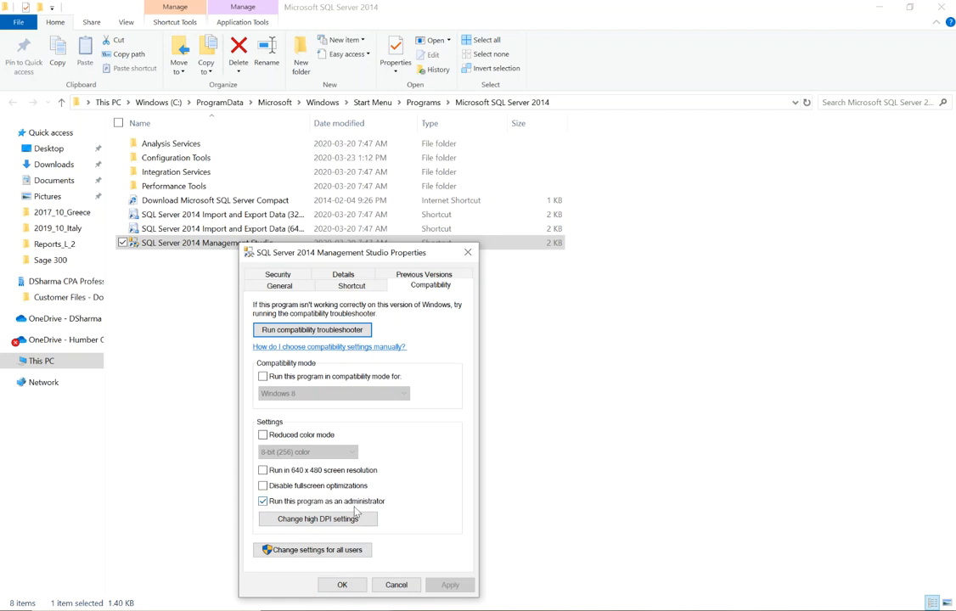
pyautogui.click(263, 502)
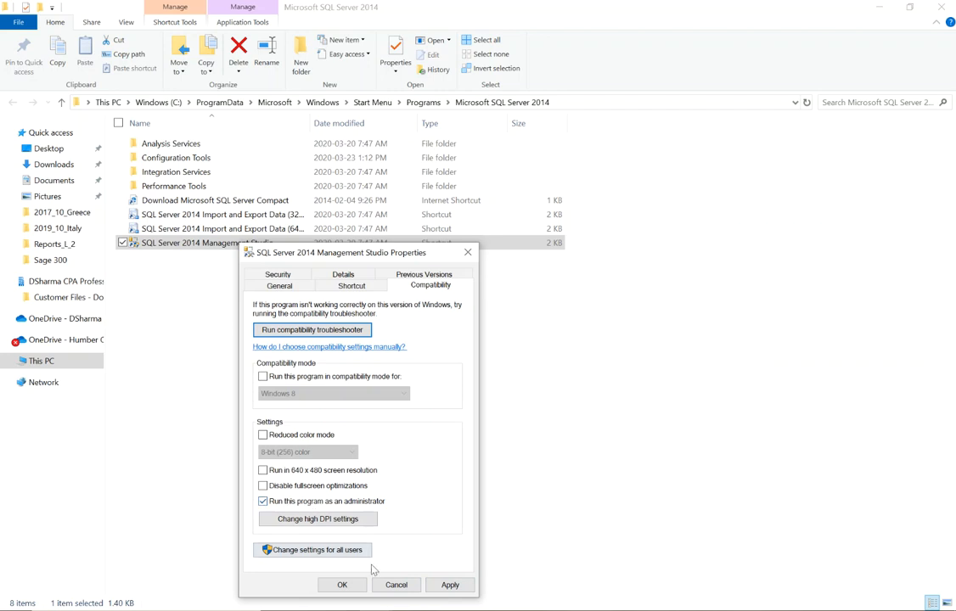
pyautogui.click(397, 585)
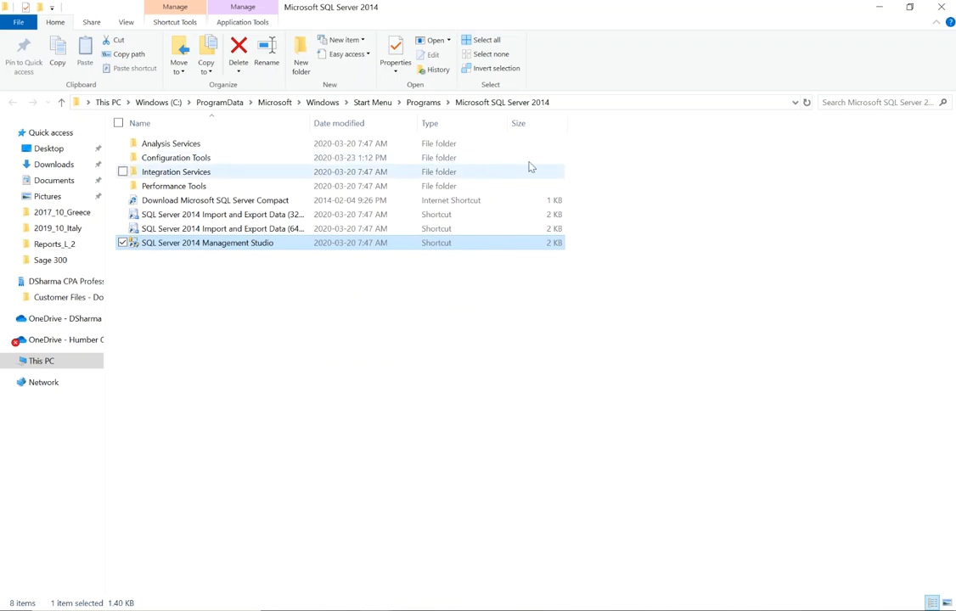
pyautogui.click(942, 9)
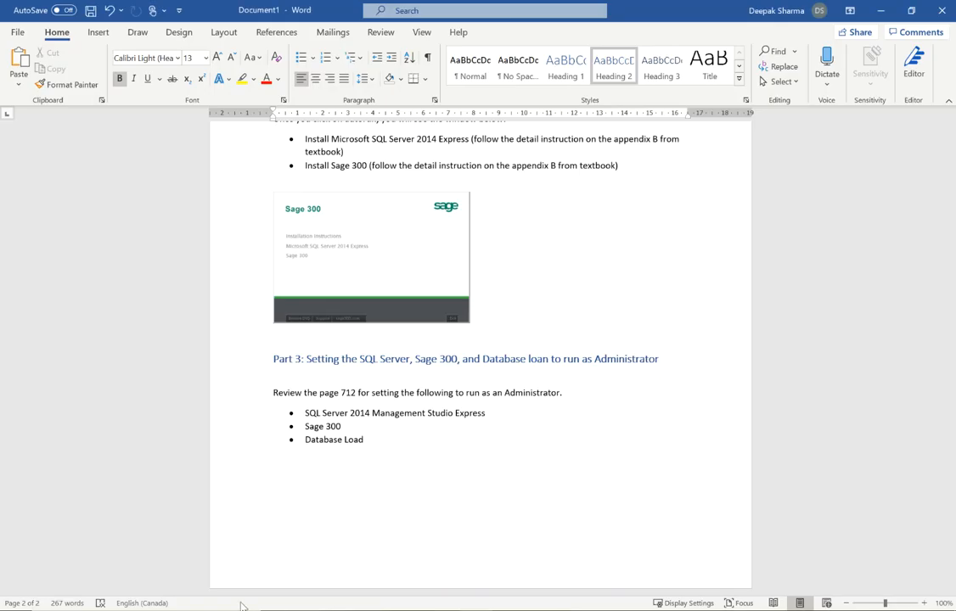
# Search Windows for "sage" and open the file location of the Sage 300 app.
pyautogui.press('super')
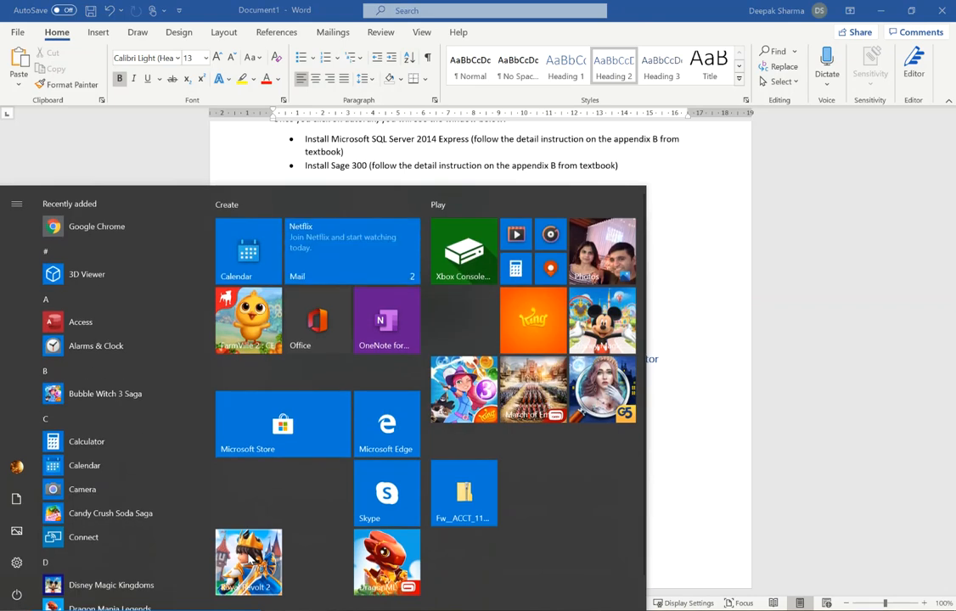
pyautogui.write('sage')
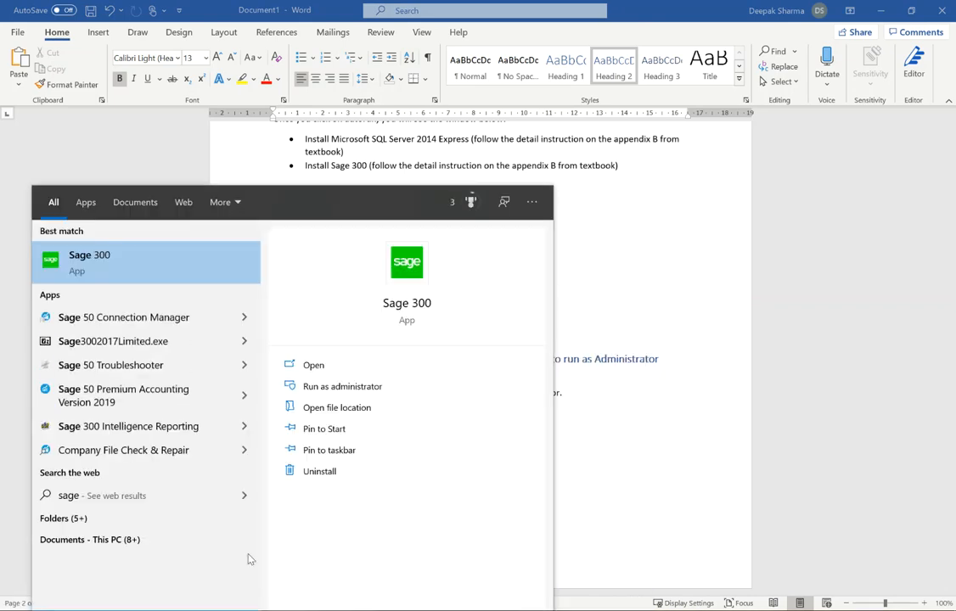
pyautogui.click(348, 410)
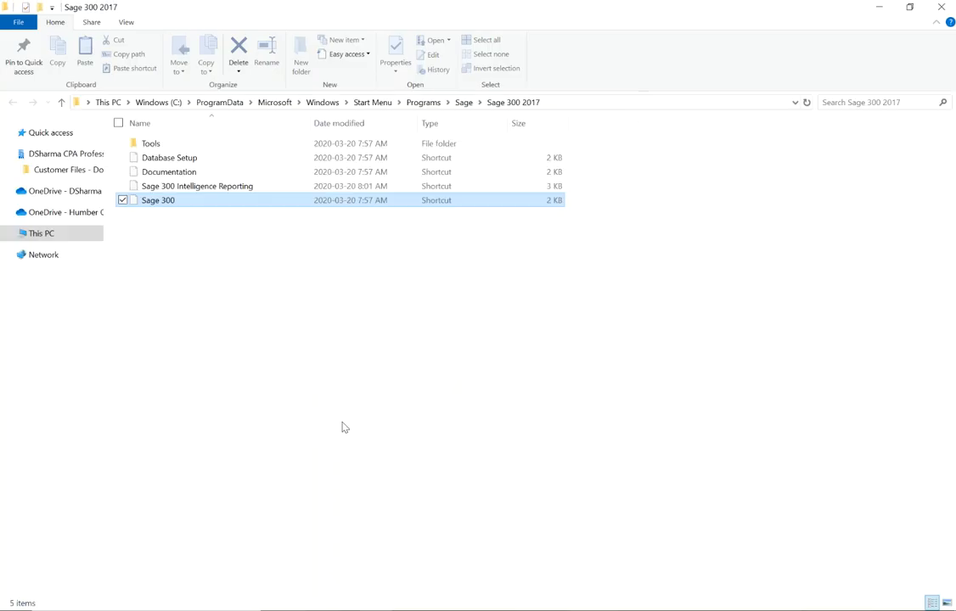
# Check the run-as-administrator compatibility setting in the Sage 300 shortcut's properties and cancel the dialog.
pyautogui.rightClick(194, 201)
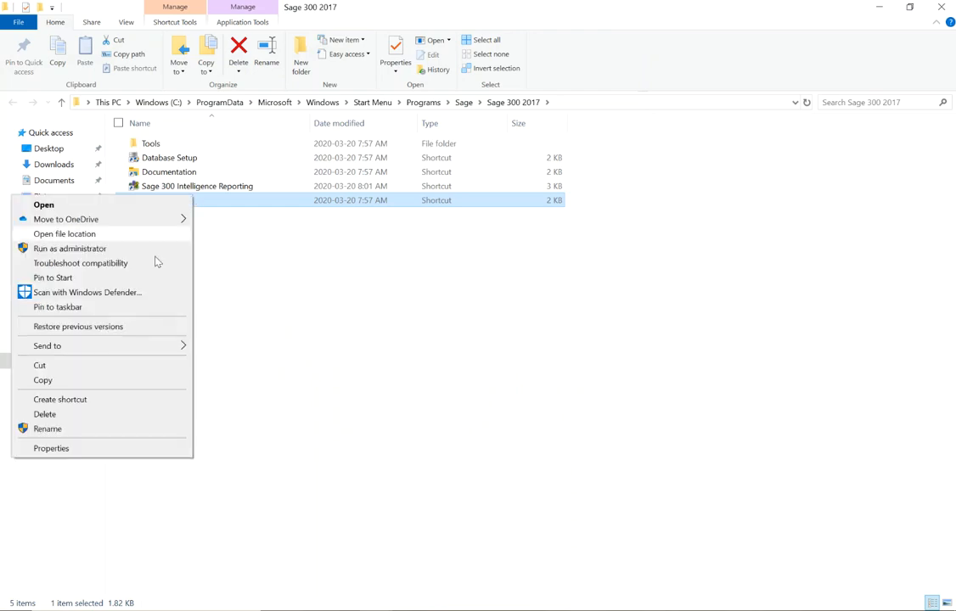
pyautogui.click(73, 450)
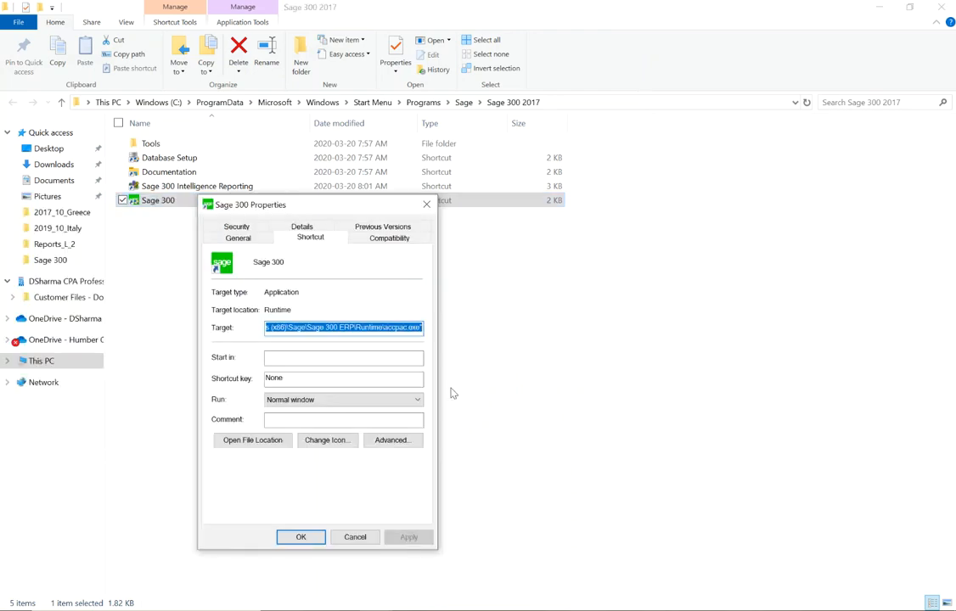
pyautogui.click(395, 241)
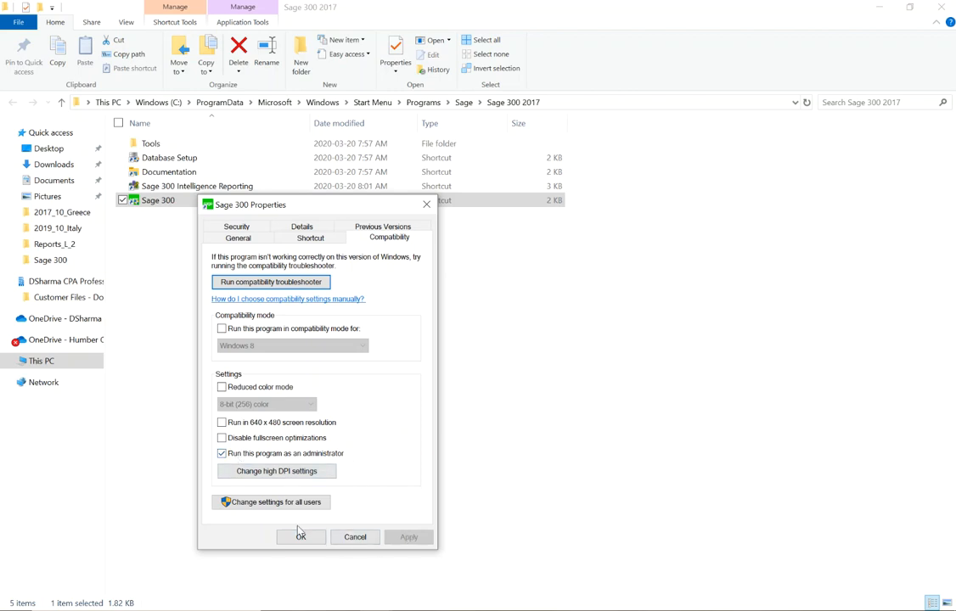
pyautogui.click(357, 539)
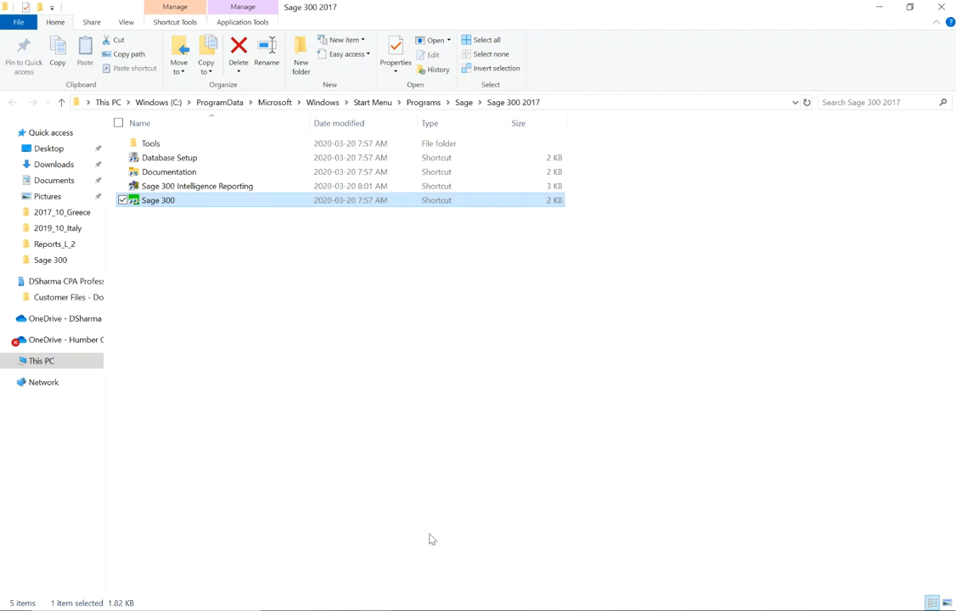
# Search Windows for "dat" and open the file location of the Database Load app.
pyautogui.press('super')
pyautogui.write('dat')
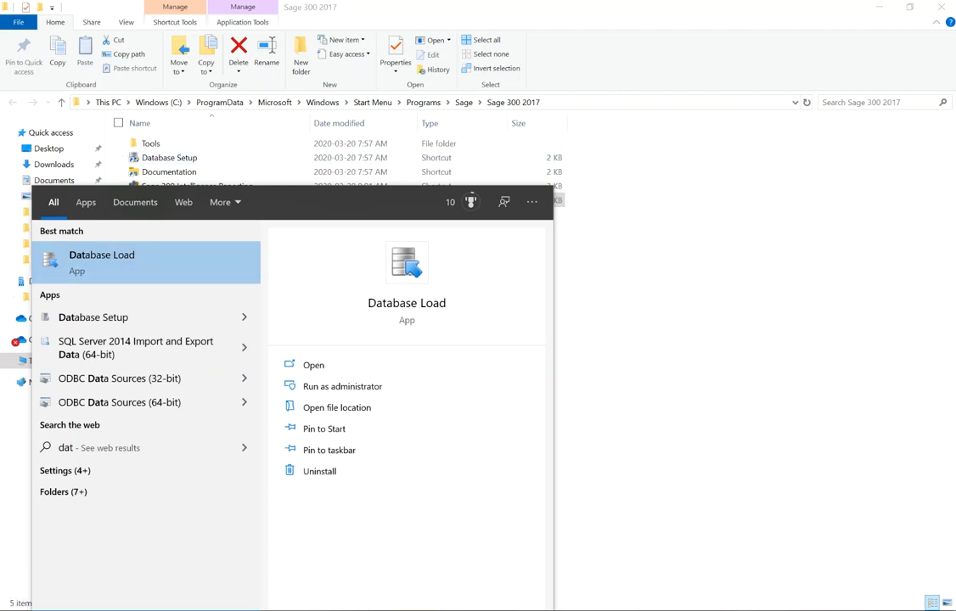
pyautogui.click(380, 417)
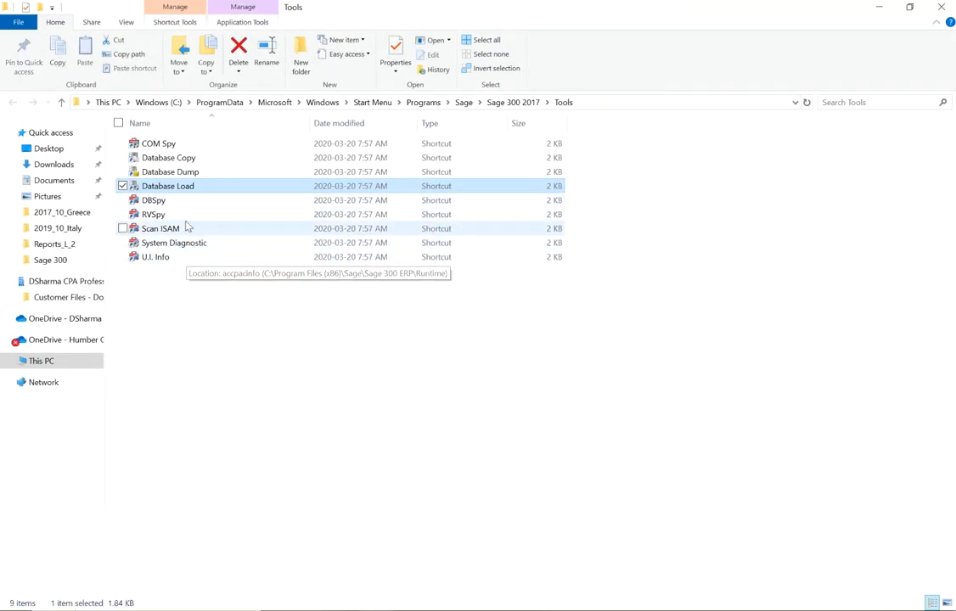
# Check the run-as-administrator compatibility setting of the Database Load shortcut, cancelling its properties and closing the Tools and Sage 300 2017 folder windows.
pyautogui.rightClick(194, 186)
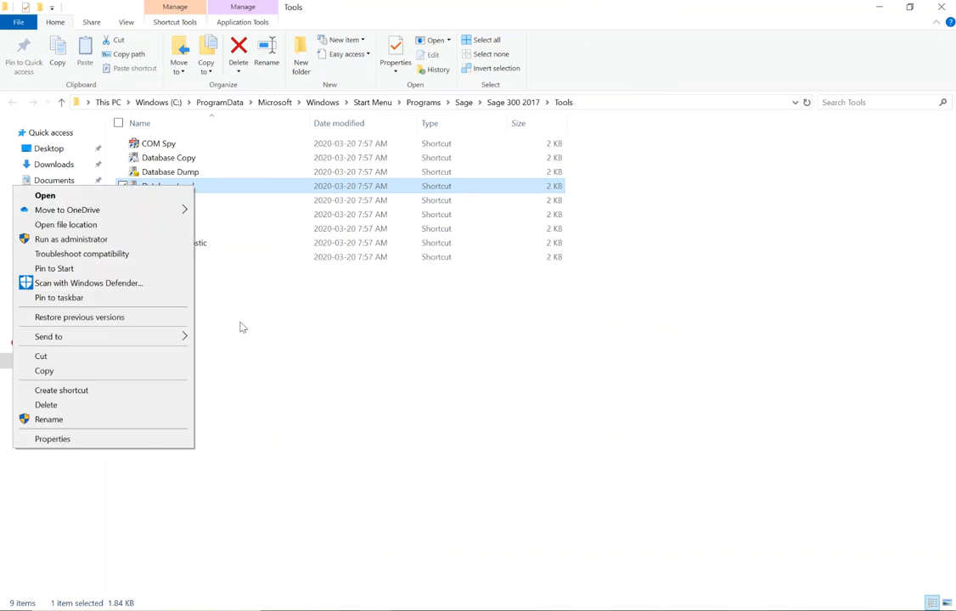
pyautogui.click(100, 438)
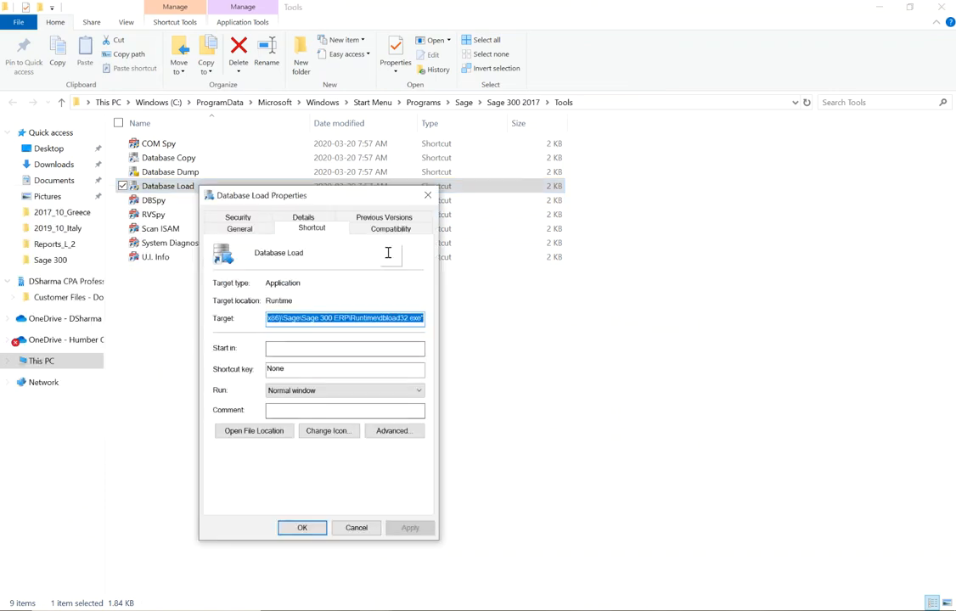
pyautogui.click(401, 232)
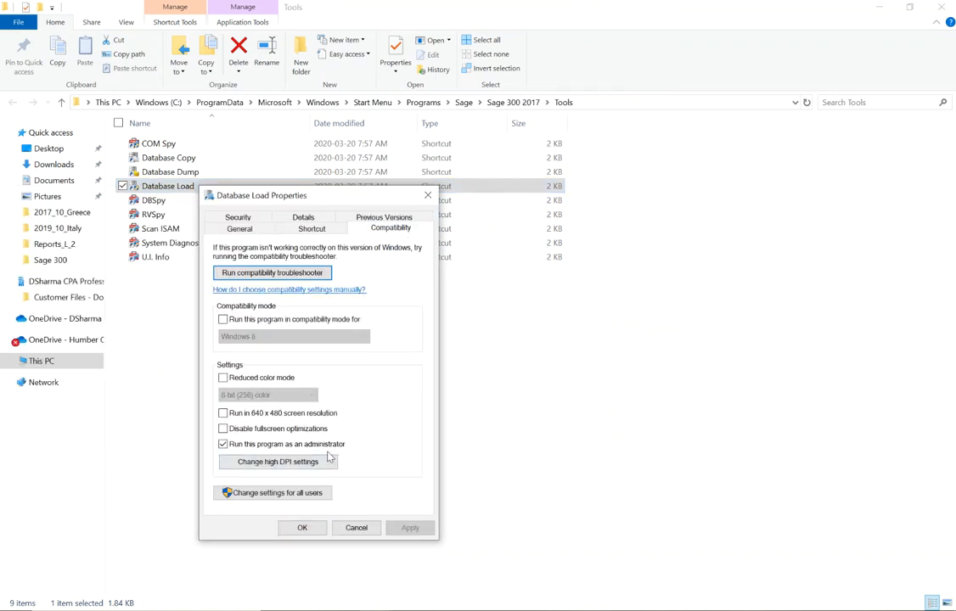
pyautogui.click(357, 529)
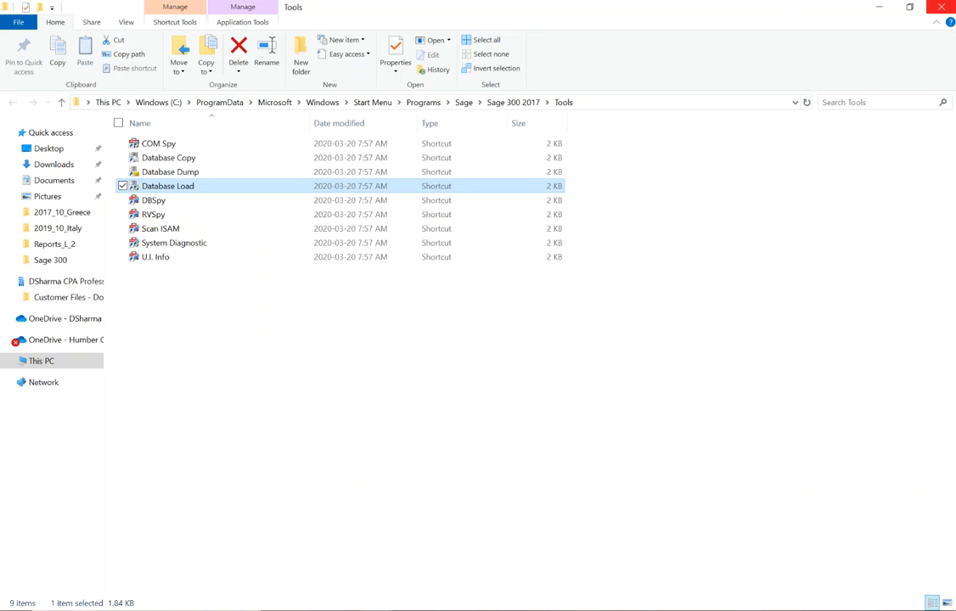
pyautogui.click(943, 9)
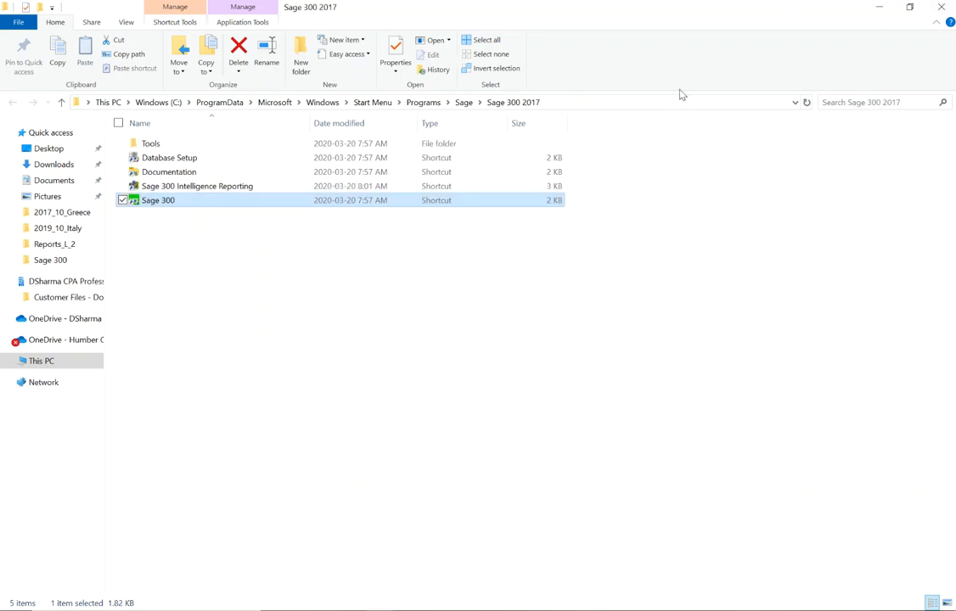
pyautogui.click(943, 9)
# Review the Word document's instructions from the Part 1 download and extraction through the Part 2 installation to the Part 3 administrator settings.
pyautogui.scroll(-1, 495, 256)
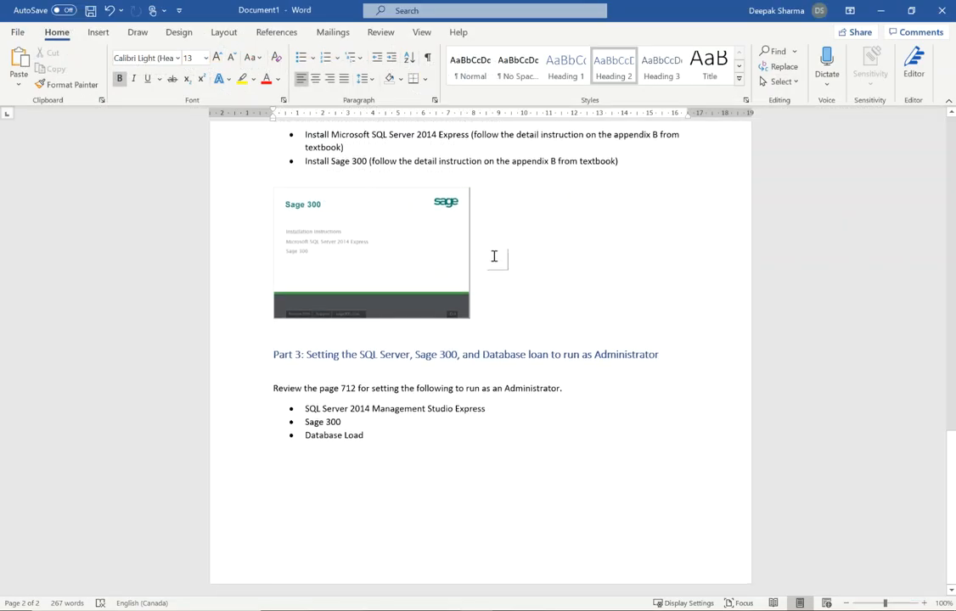
pyautogui.scroll(15, 514, 252)
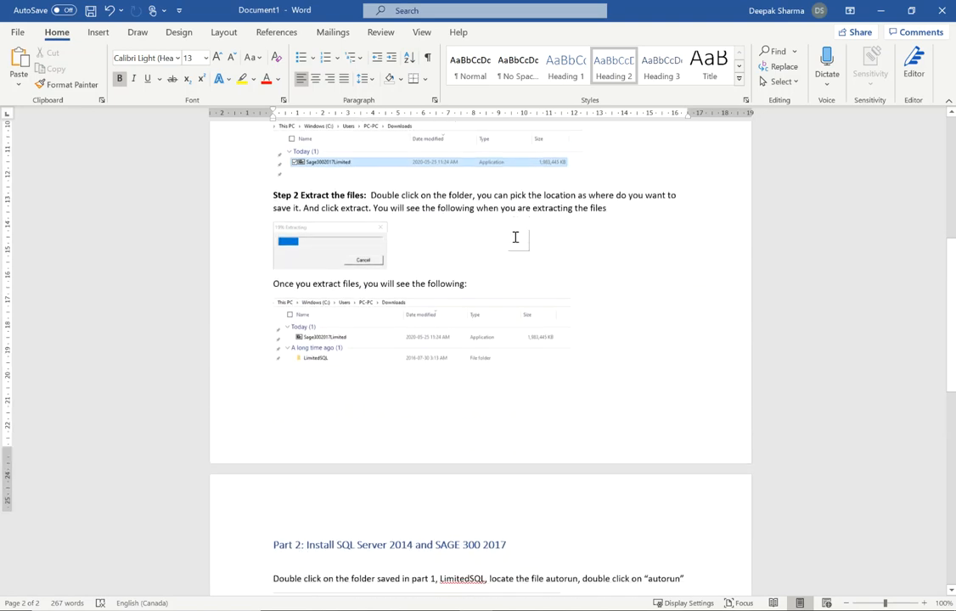
pyautogui.scroll(4, 515, 237)
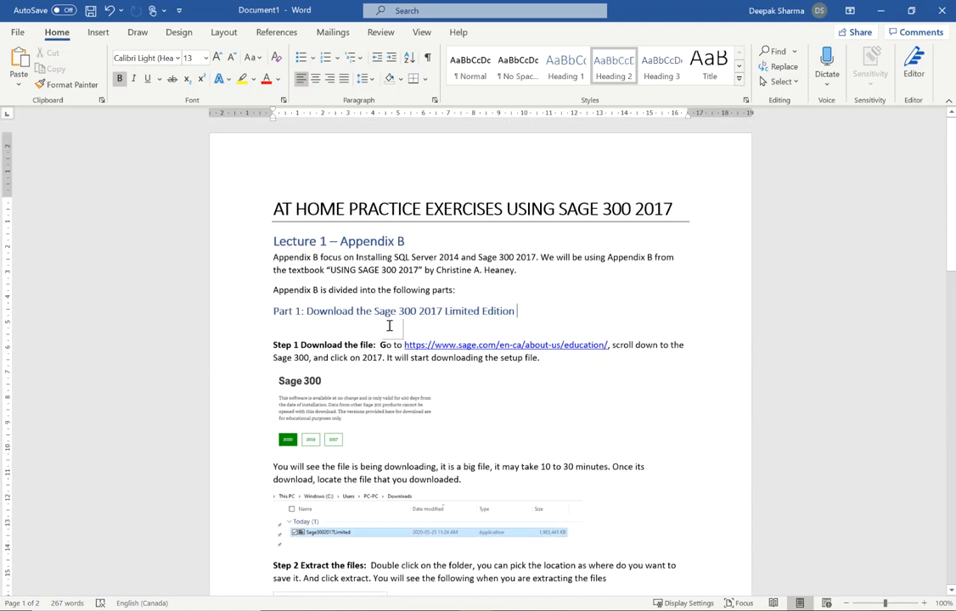
pyautogui.scroll(-4, 374, 443)
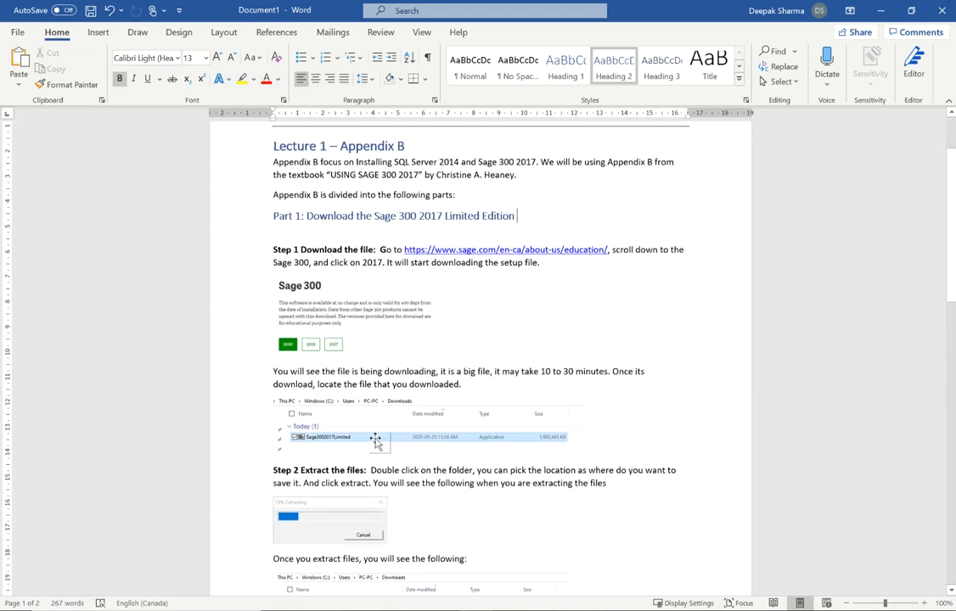
pyautogui.scroll(-5, 383, 440)
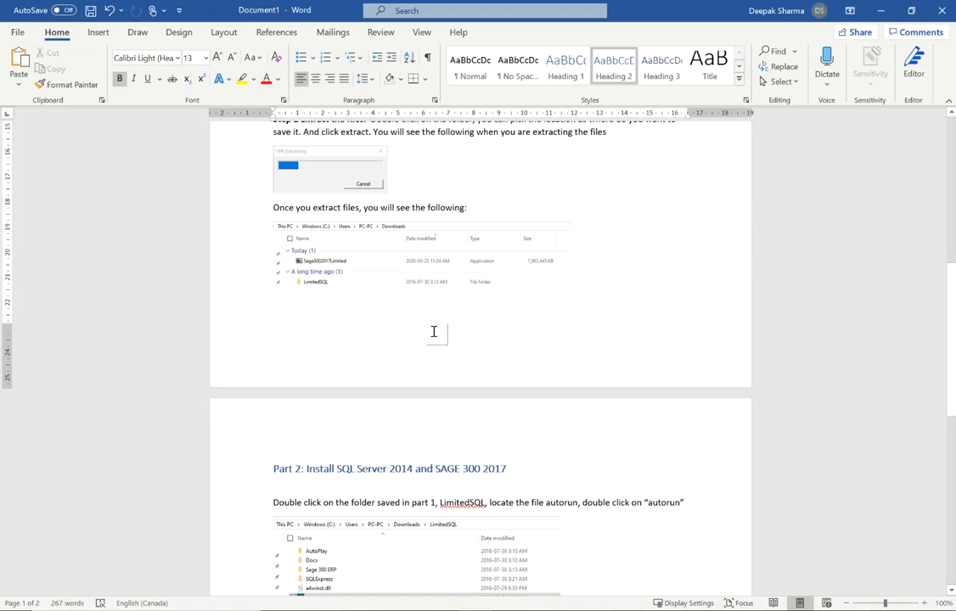
pyautogui.scroll(-3, 488, 333)
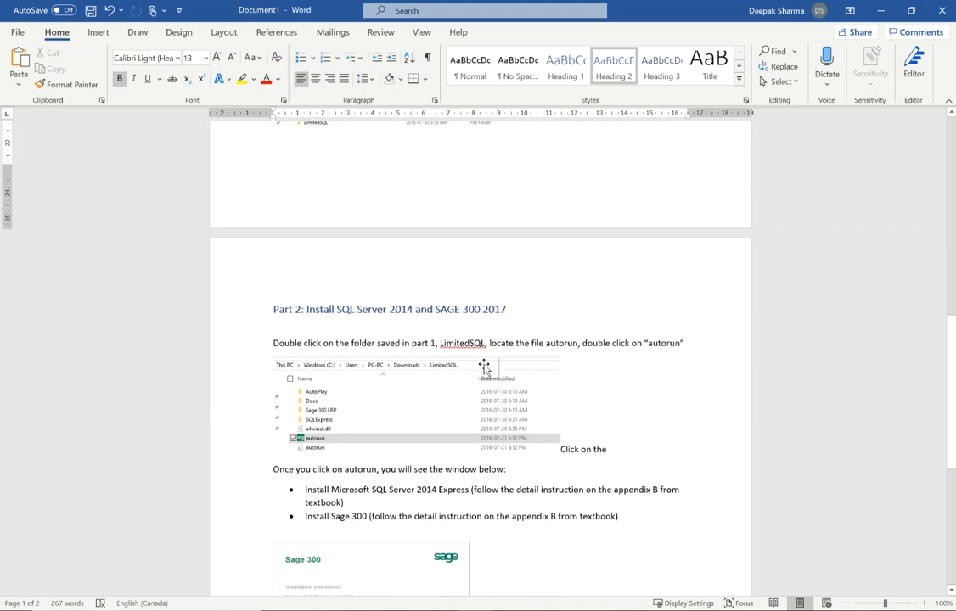
pyautogui.scroll(-2, 485, 365)
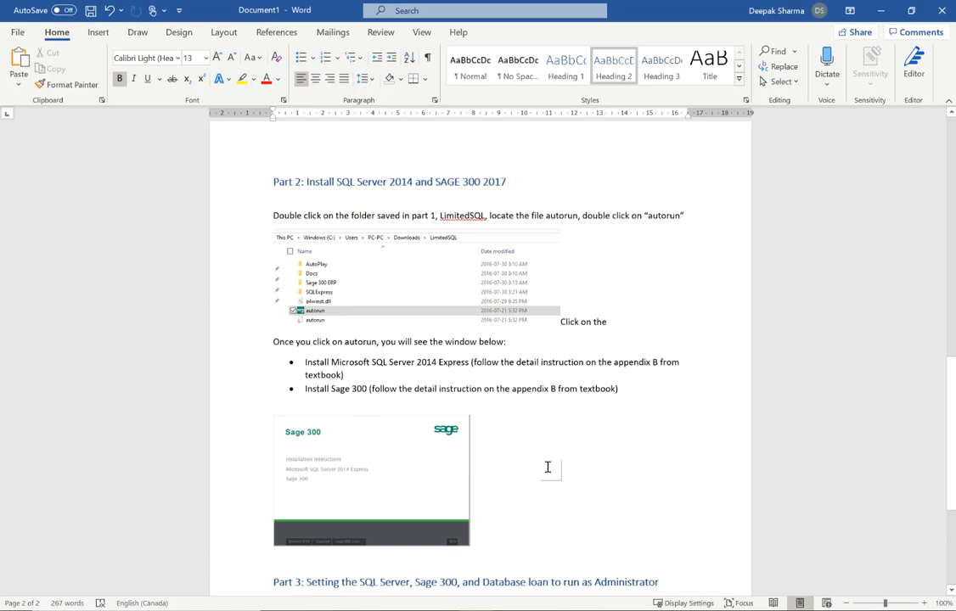
pyautogui.click(451, 222)
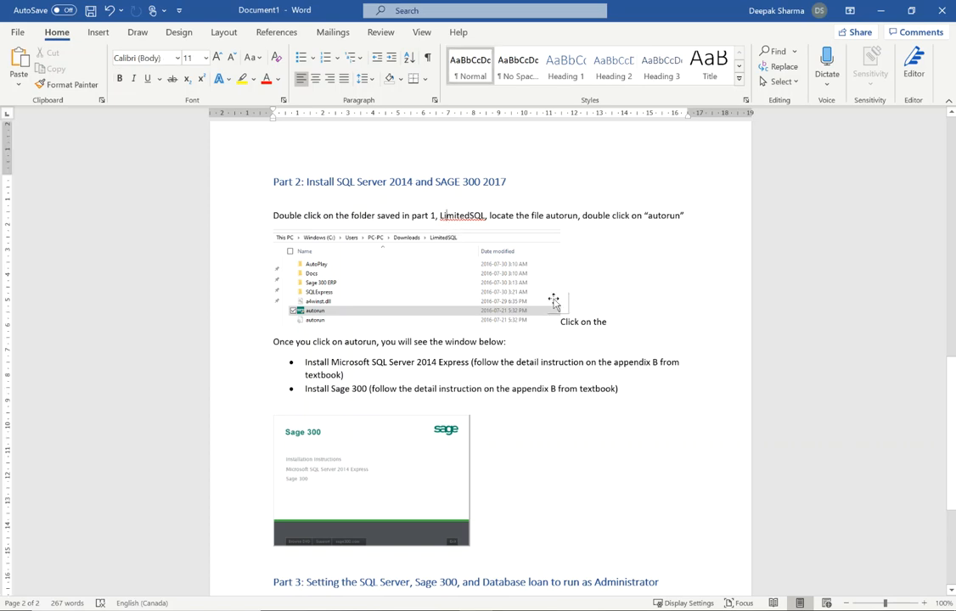
pyautogui.scroll(-3, 533, 355)
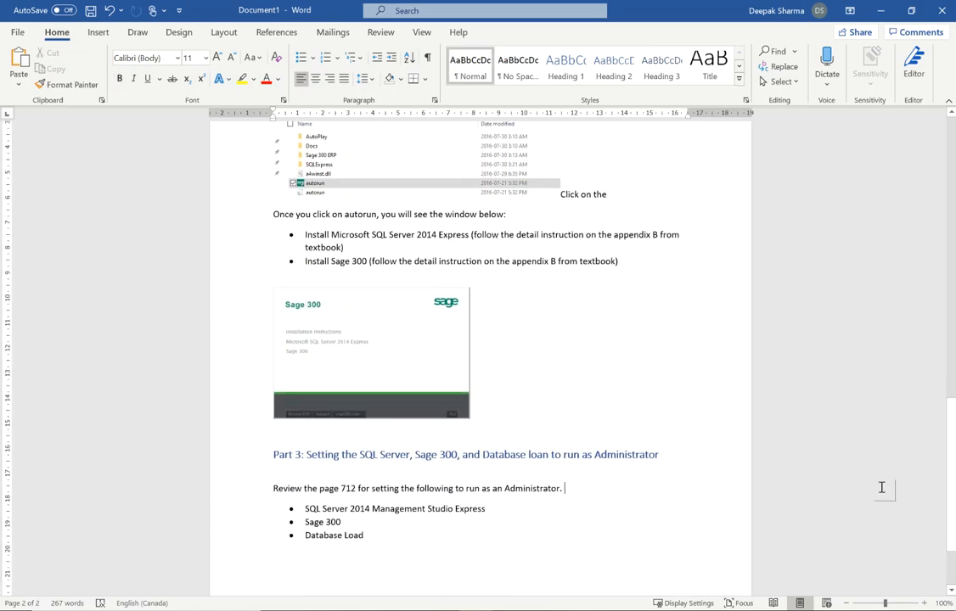